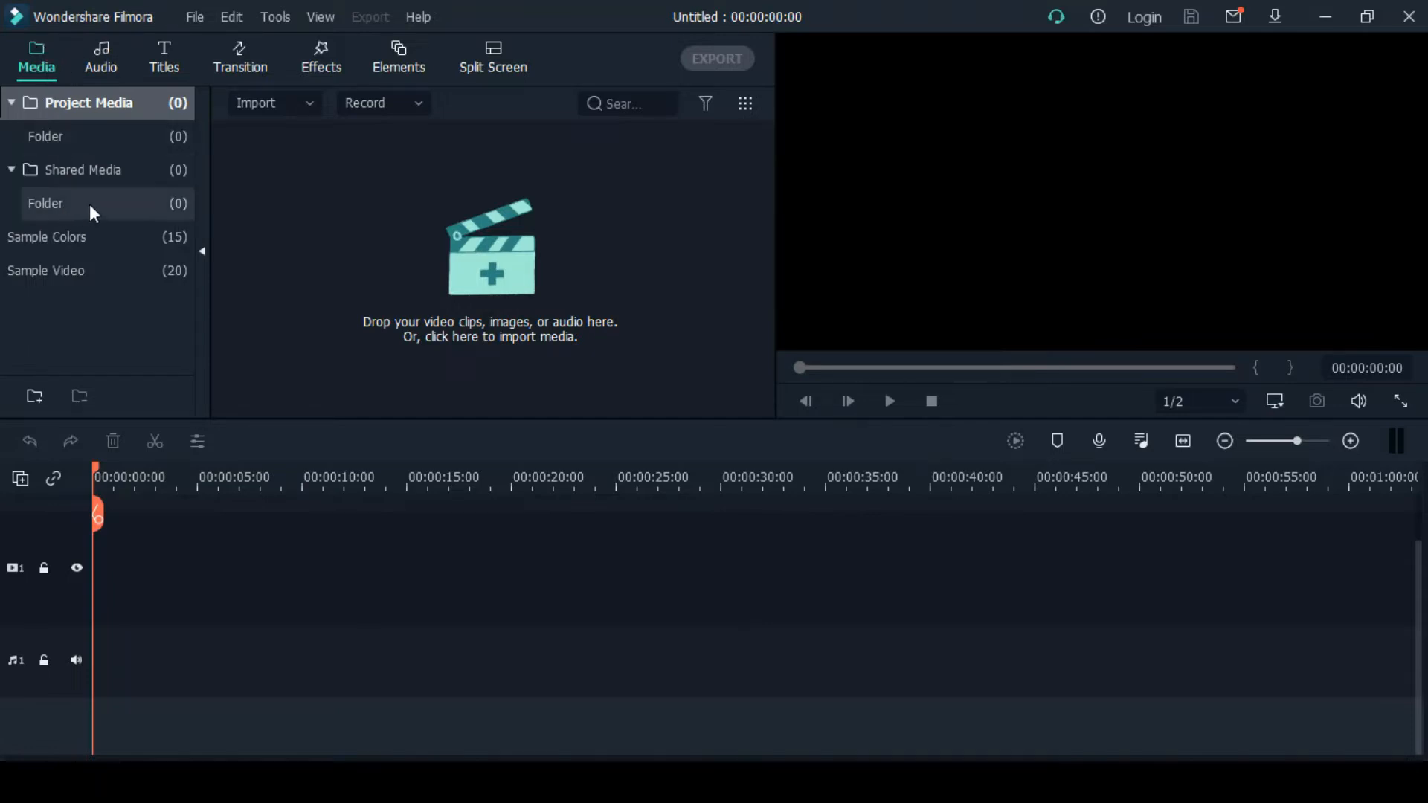
Step: Look through the sample videos and sample colors in the media library
click(55, 269)
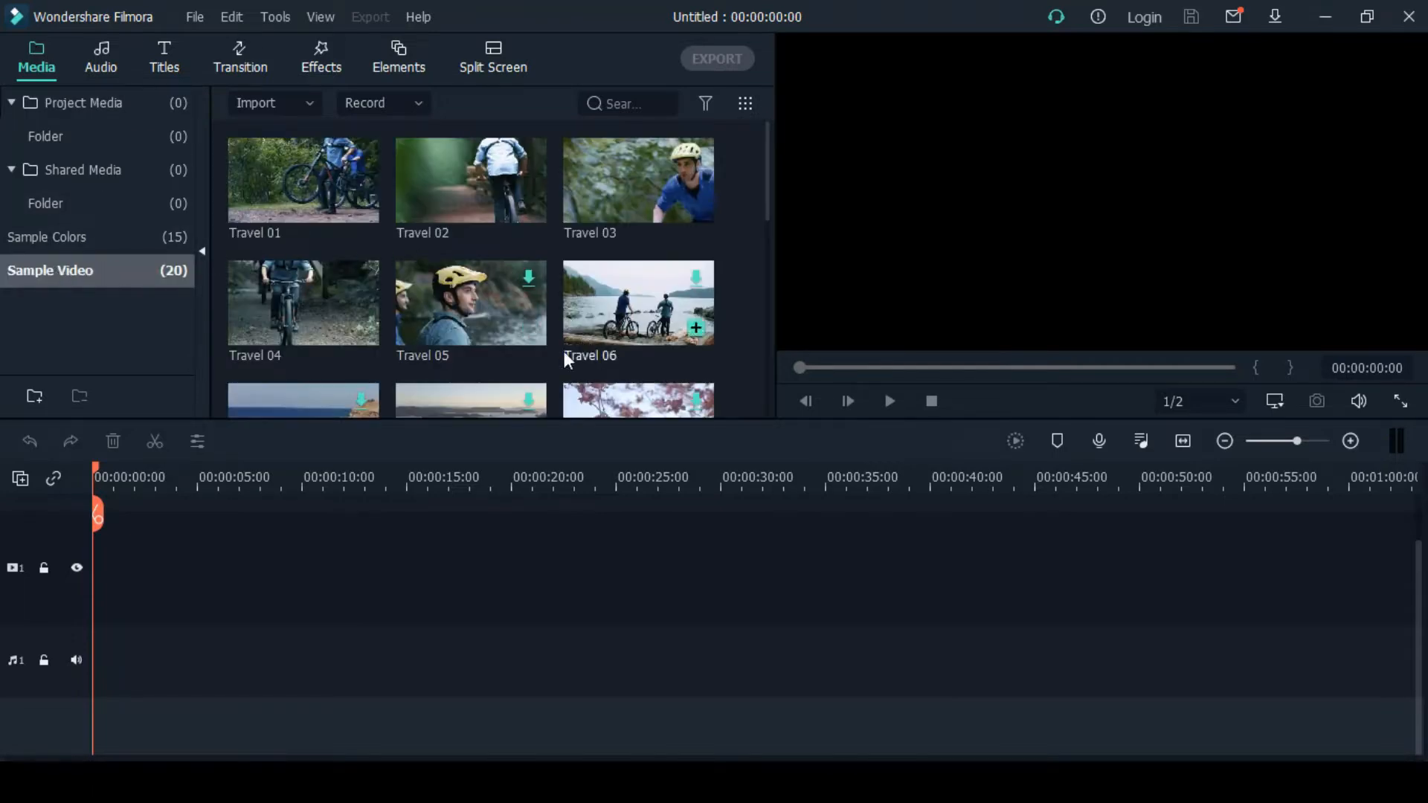
click(74, 238)
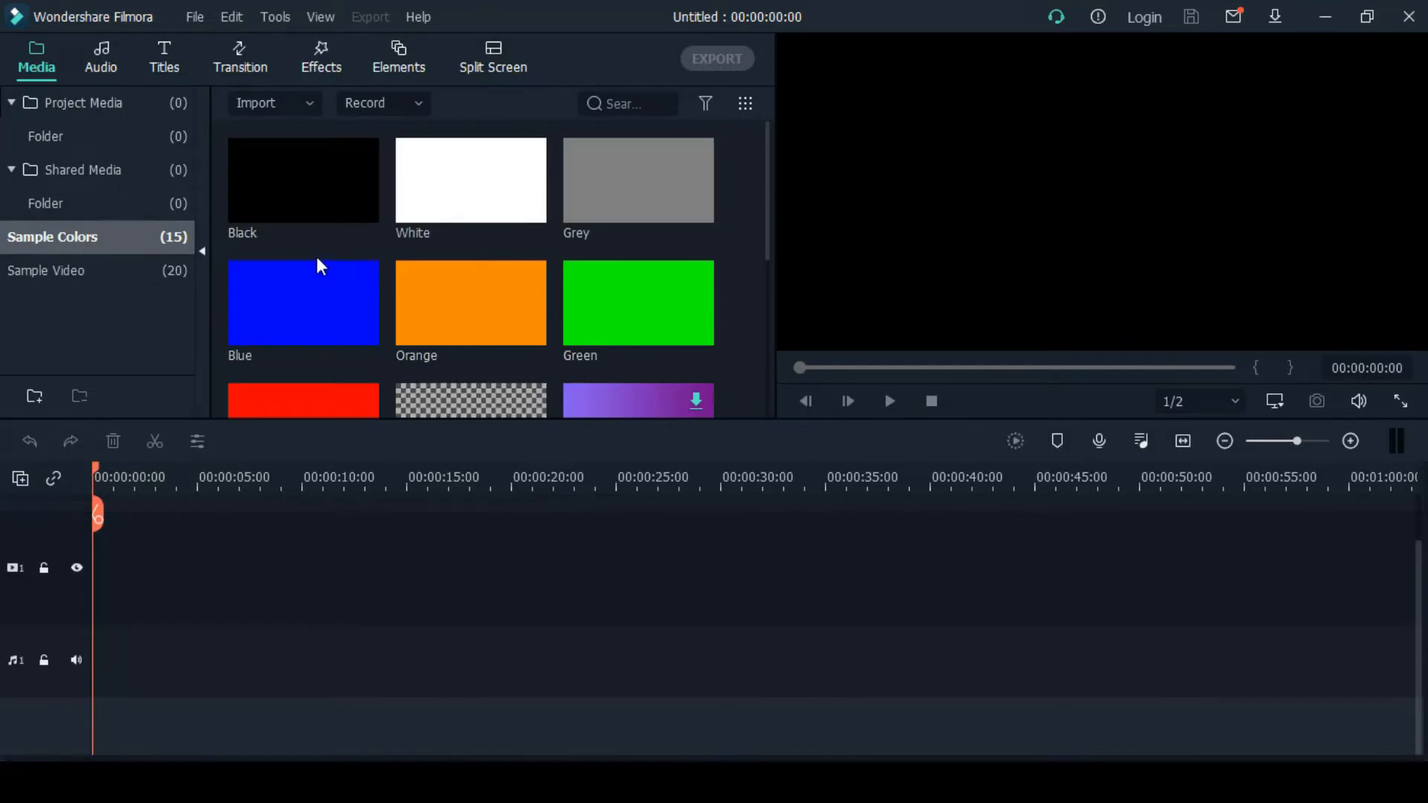
Step: Browse the included sound effects in the audio library and preview the Motorcycle sound
click(105, 69)
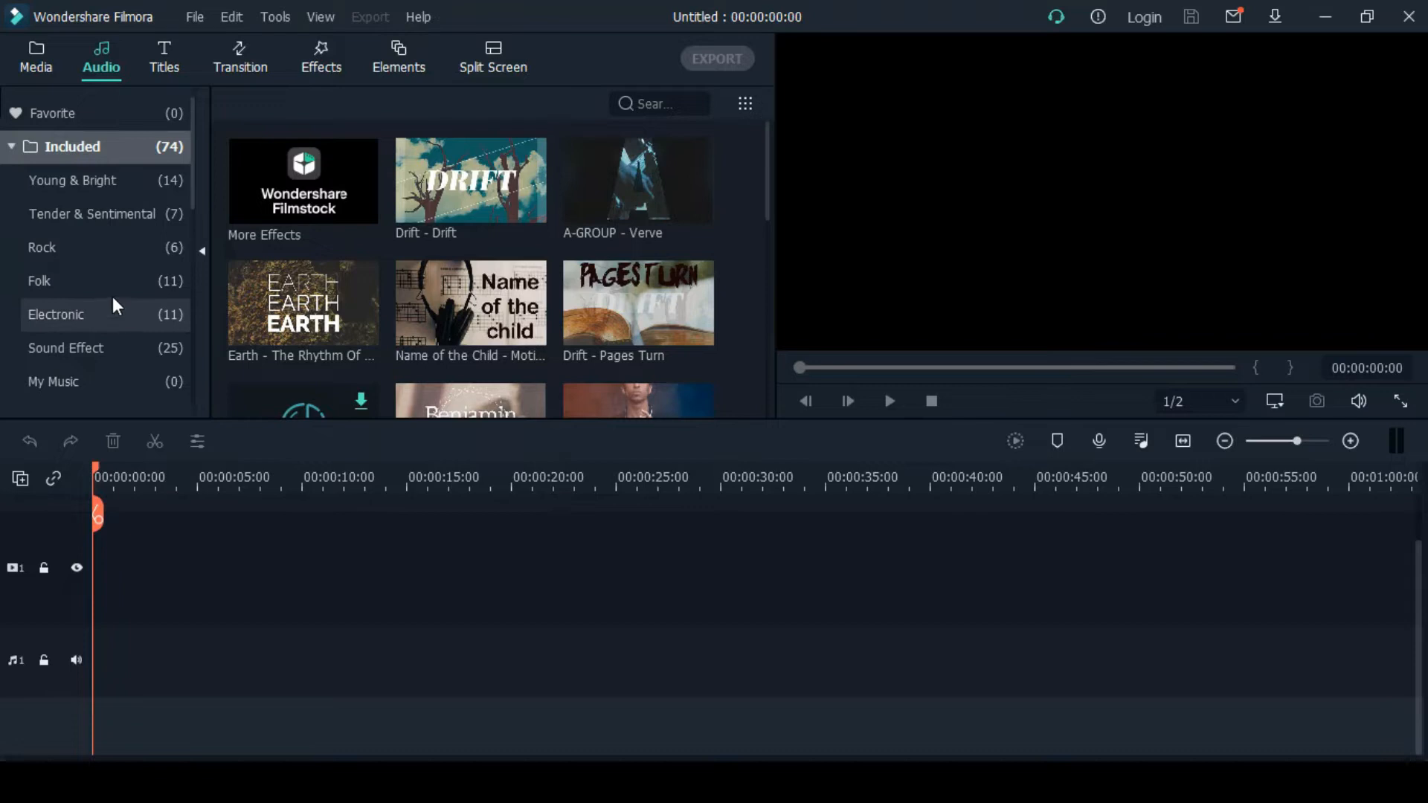
scroll(121, 291, down, 1)
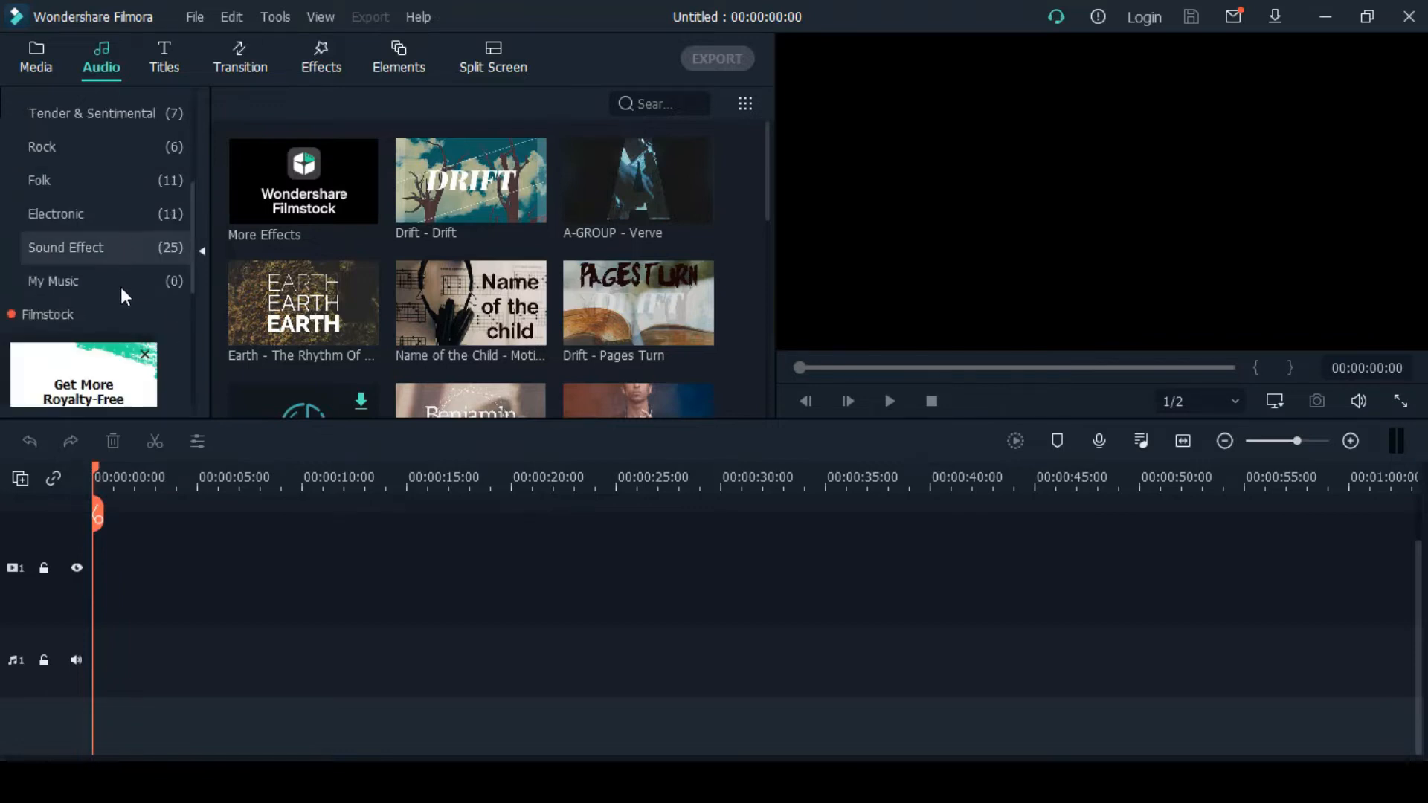
click(100, 246)
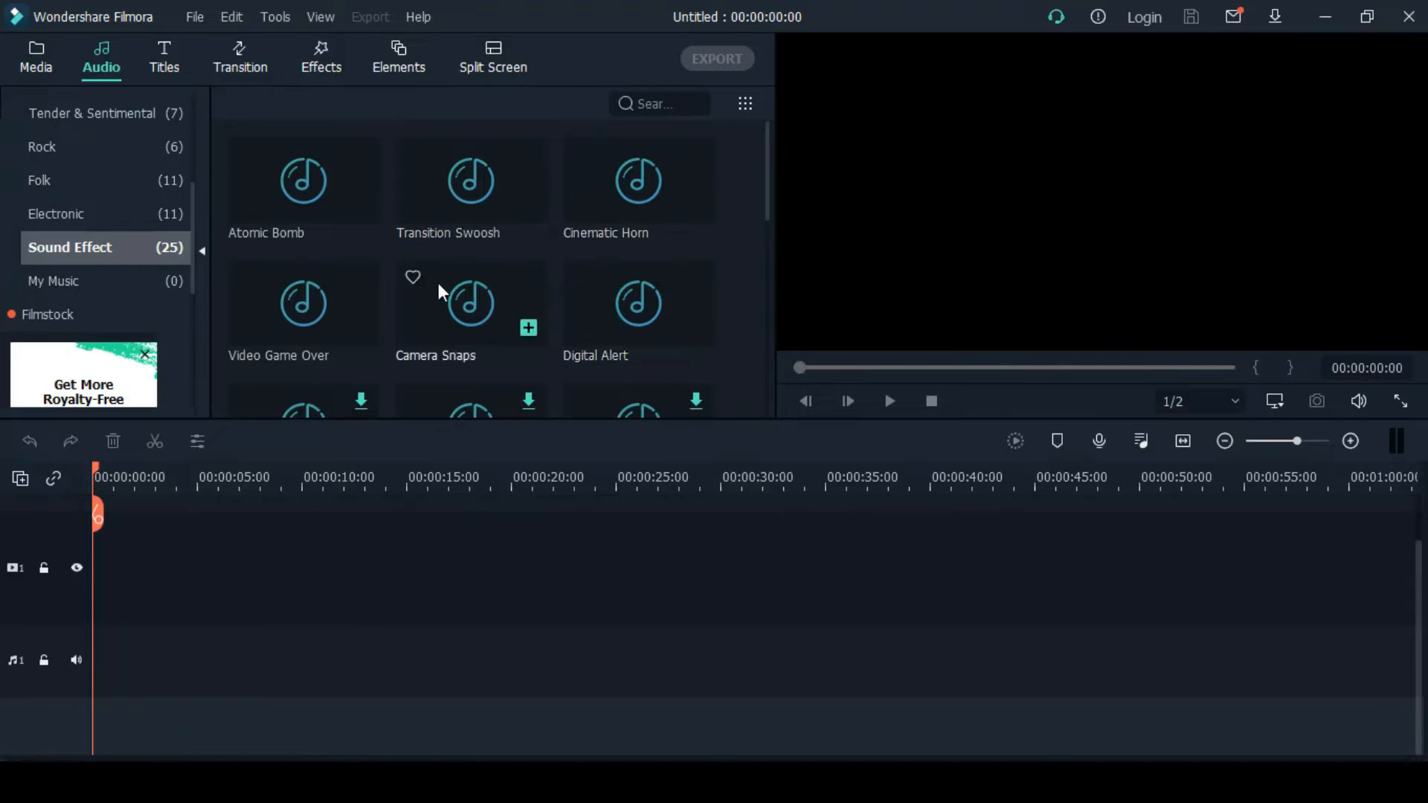
scroll(573, 289, down, 6)
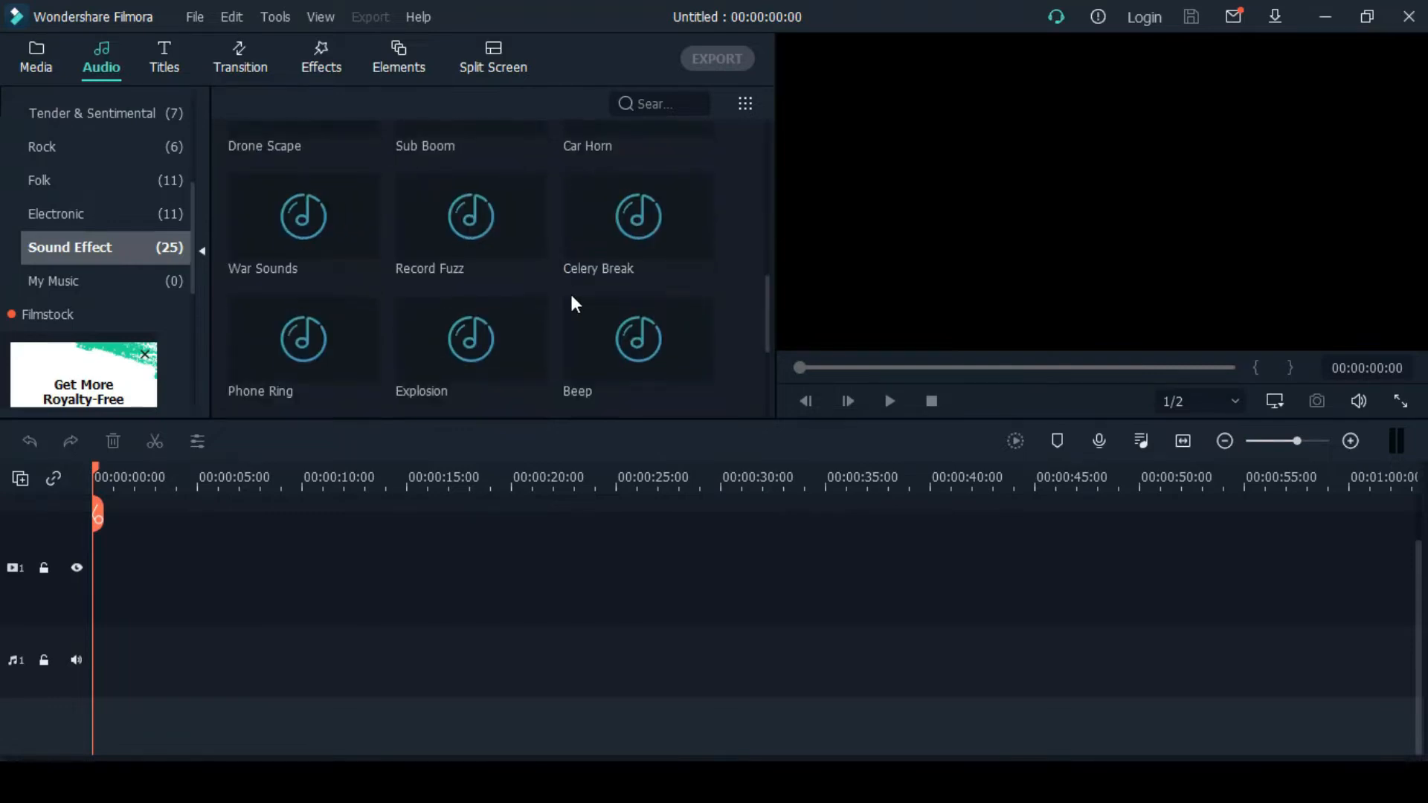
scroll(569, 291, down, 3)
scroll(524, 278, up, 4)
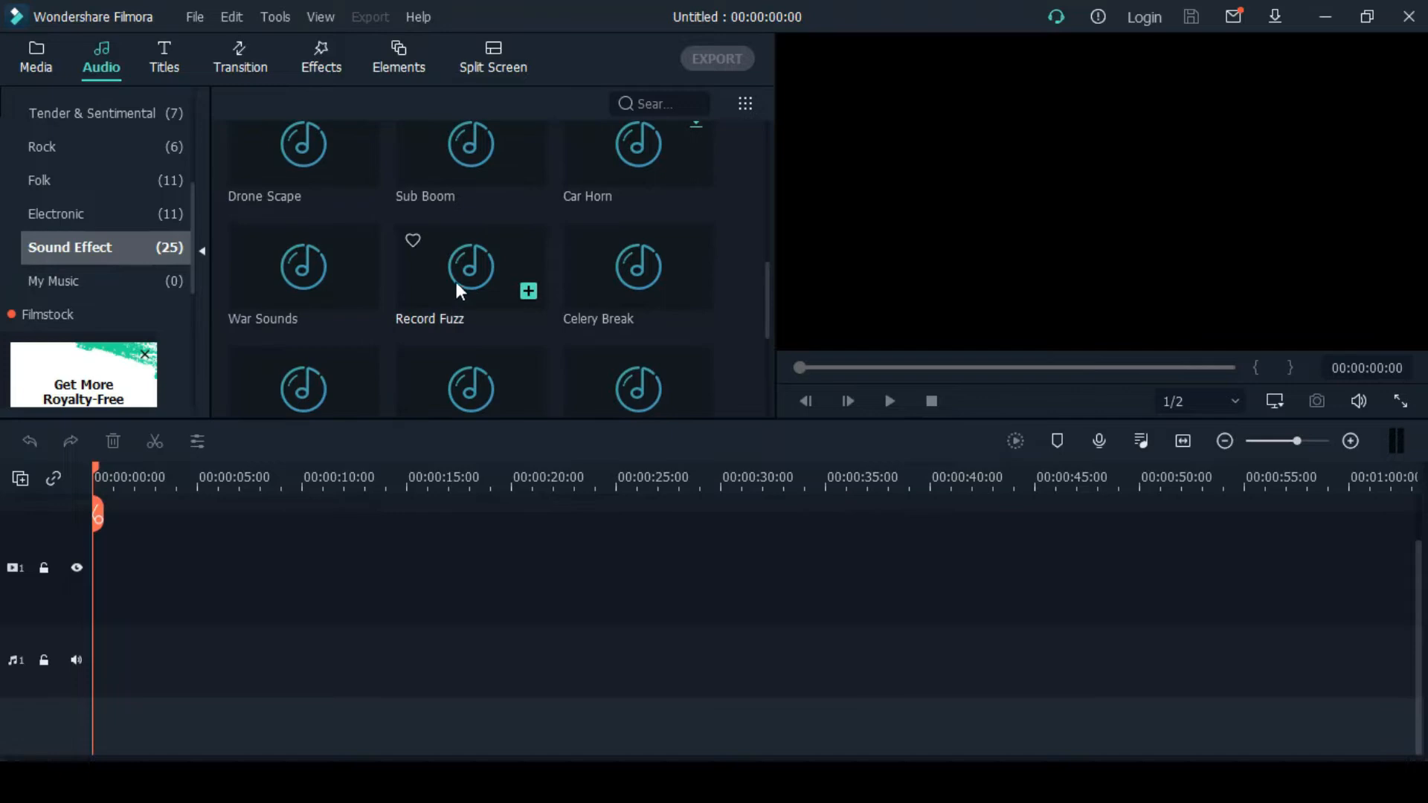
scroll(535, 215, up, 5)
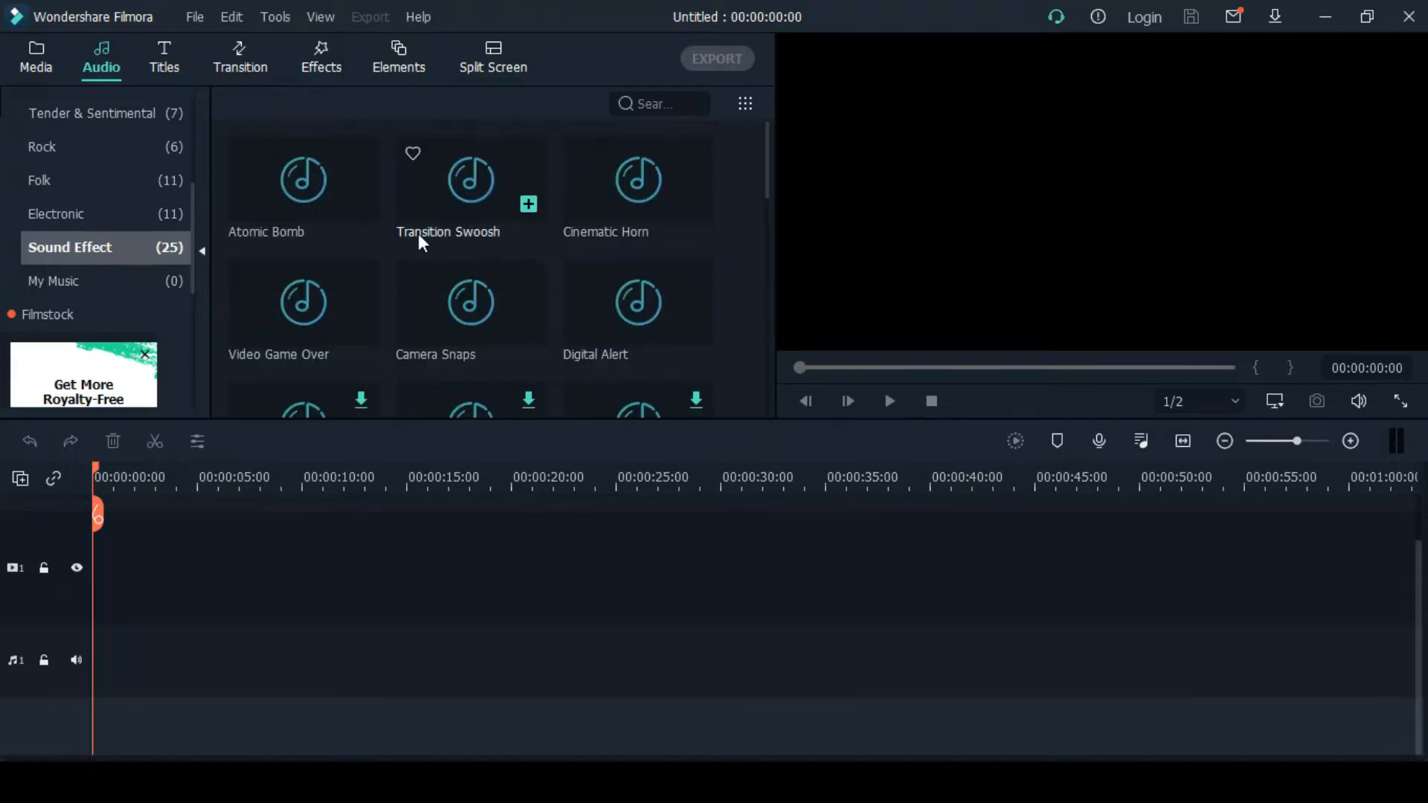
scroll(517, 238, down, 3)
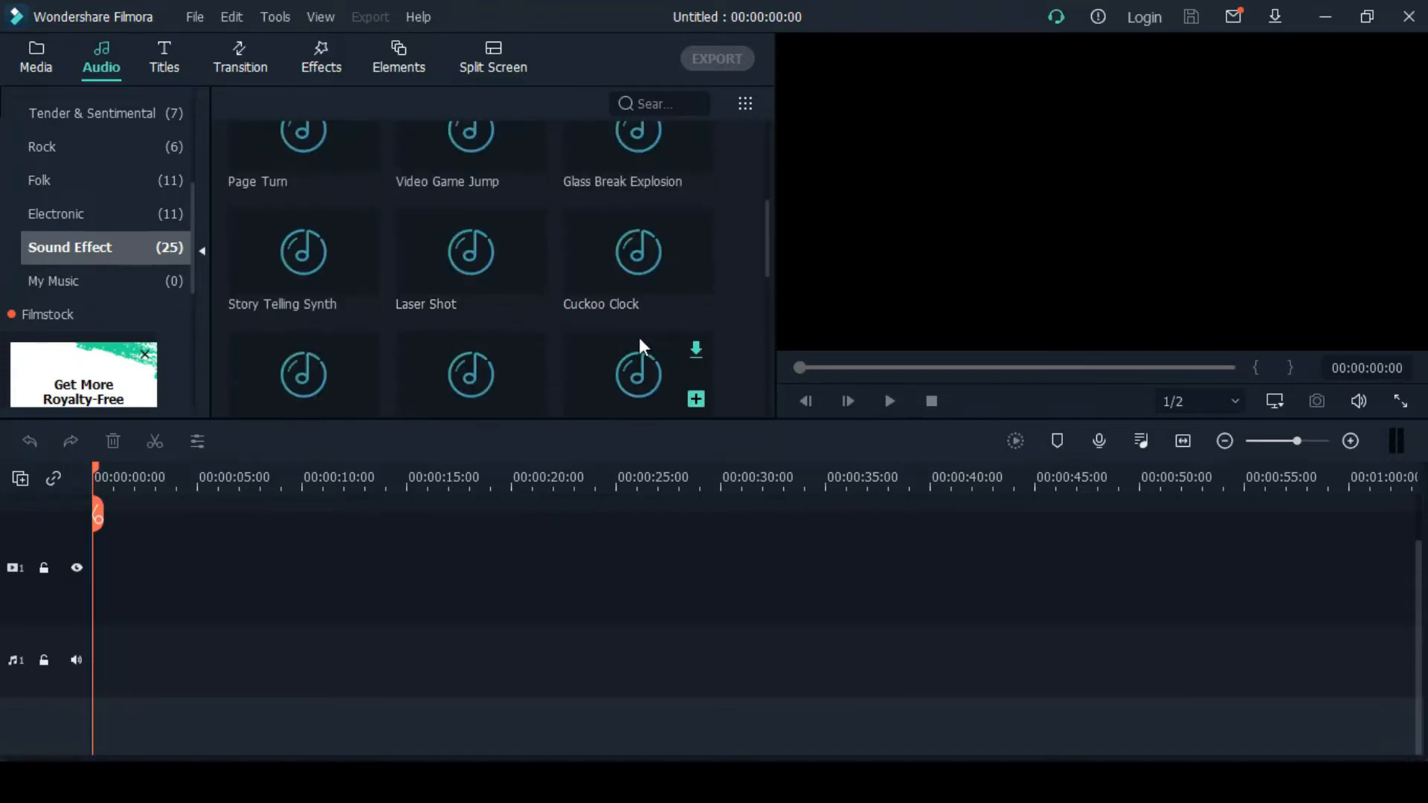
scroll(639, 334, down, 5)
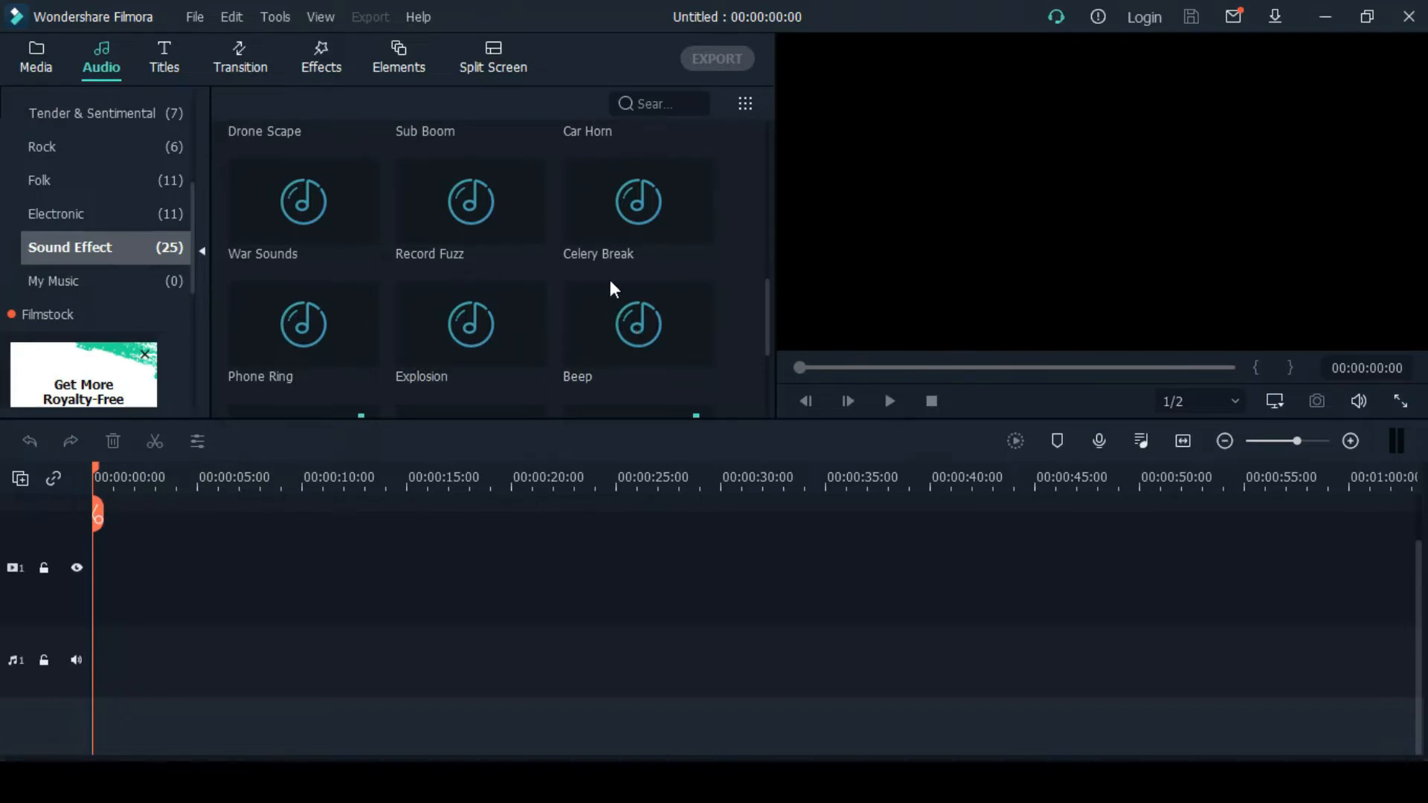
scroll(607, 277, down, 3)
double_click(627, 219)
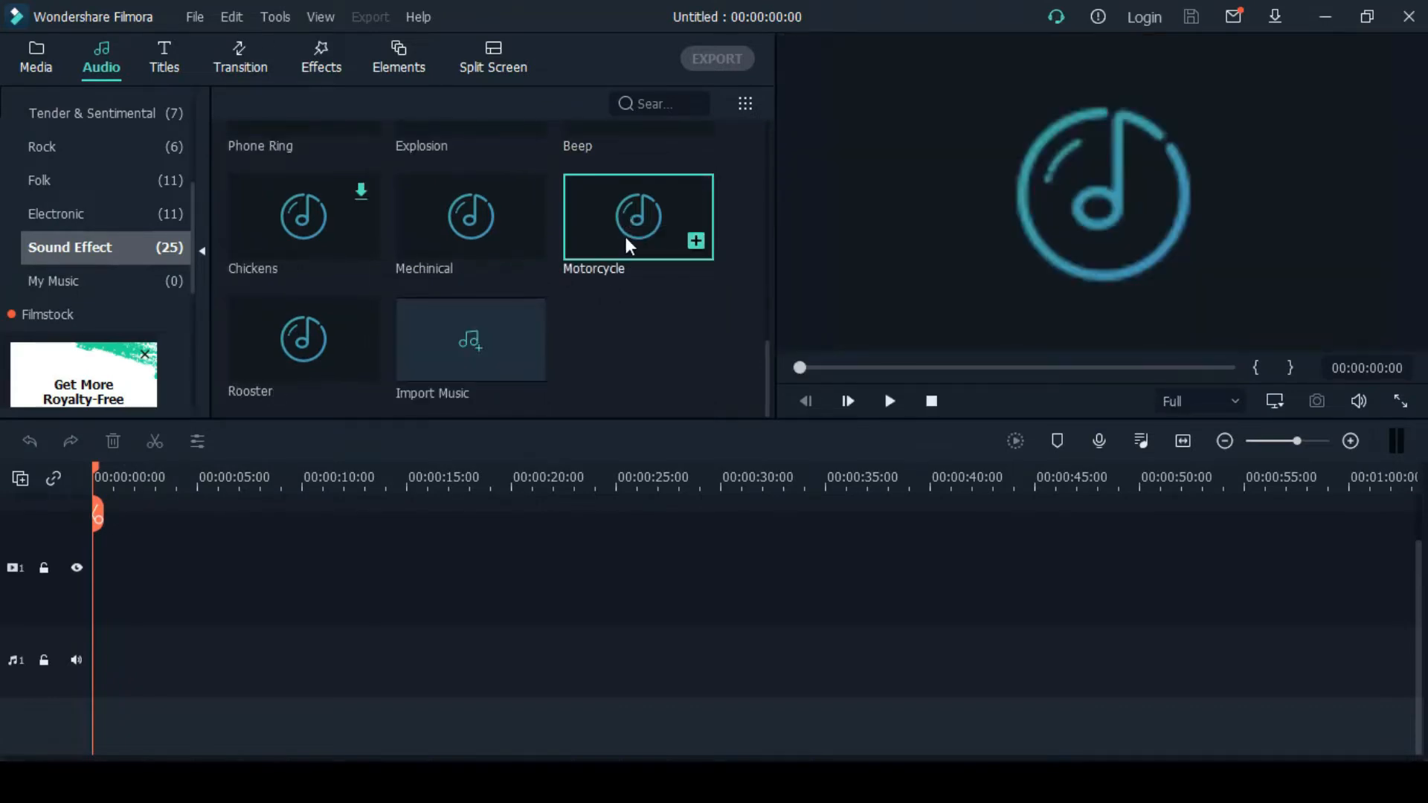
Step: Browse the included title templates, looking over the callouts, openers and titles
click(167, 64)
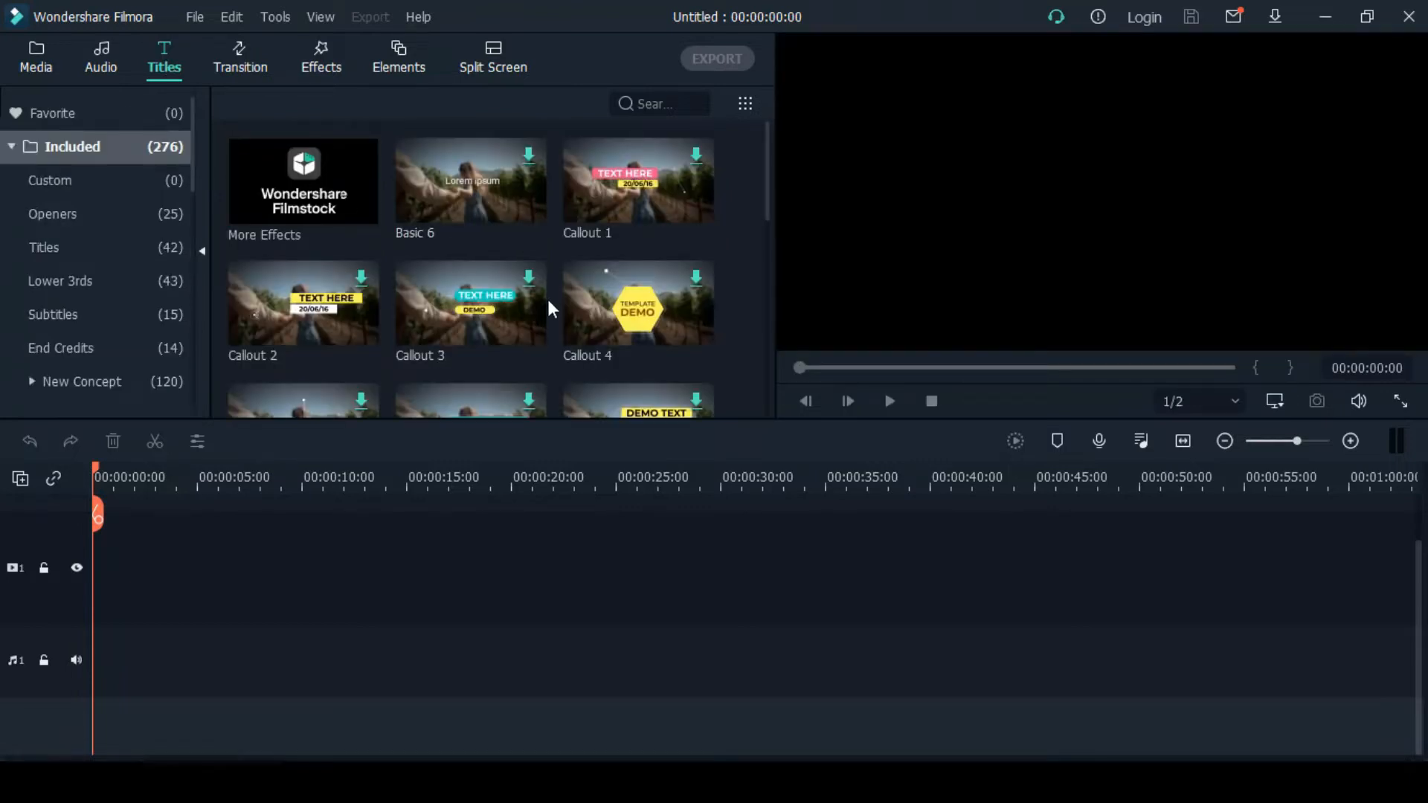
scroll(573, 327, down, 10)
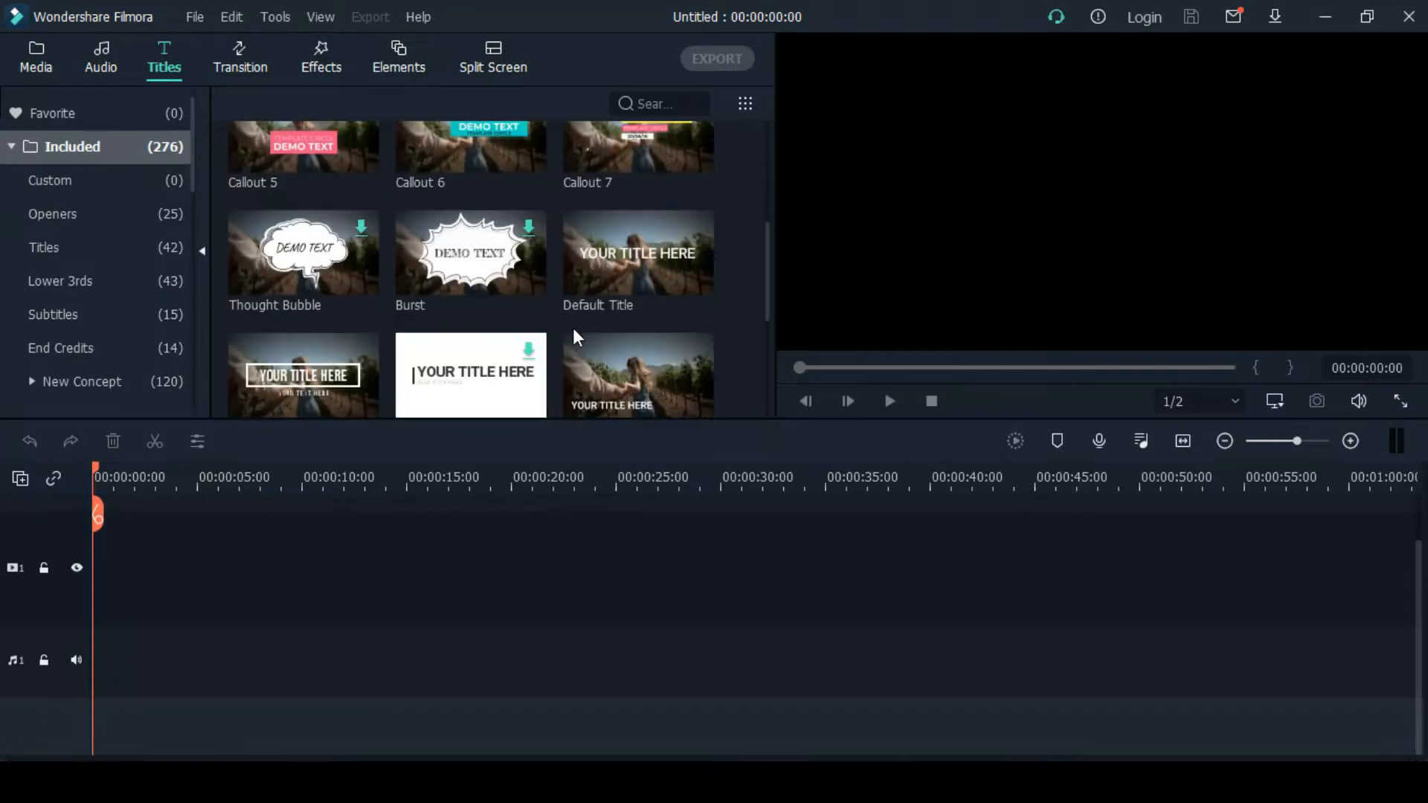
scroll(573, 321, down, 5)
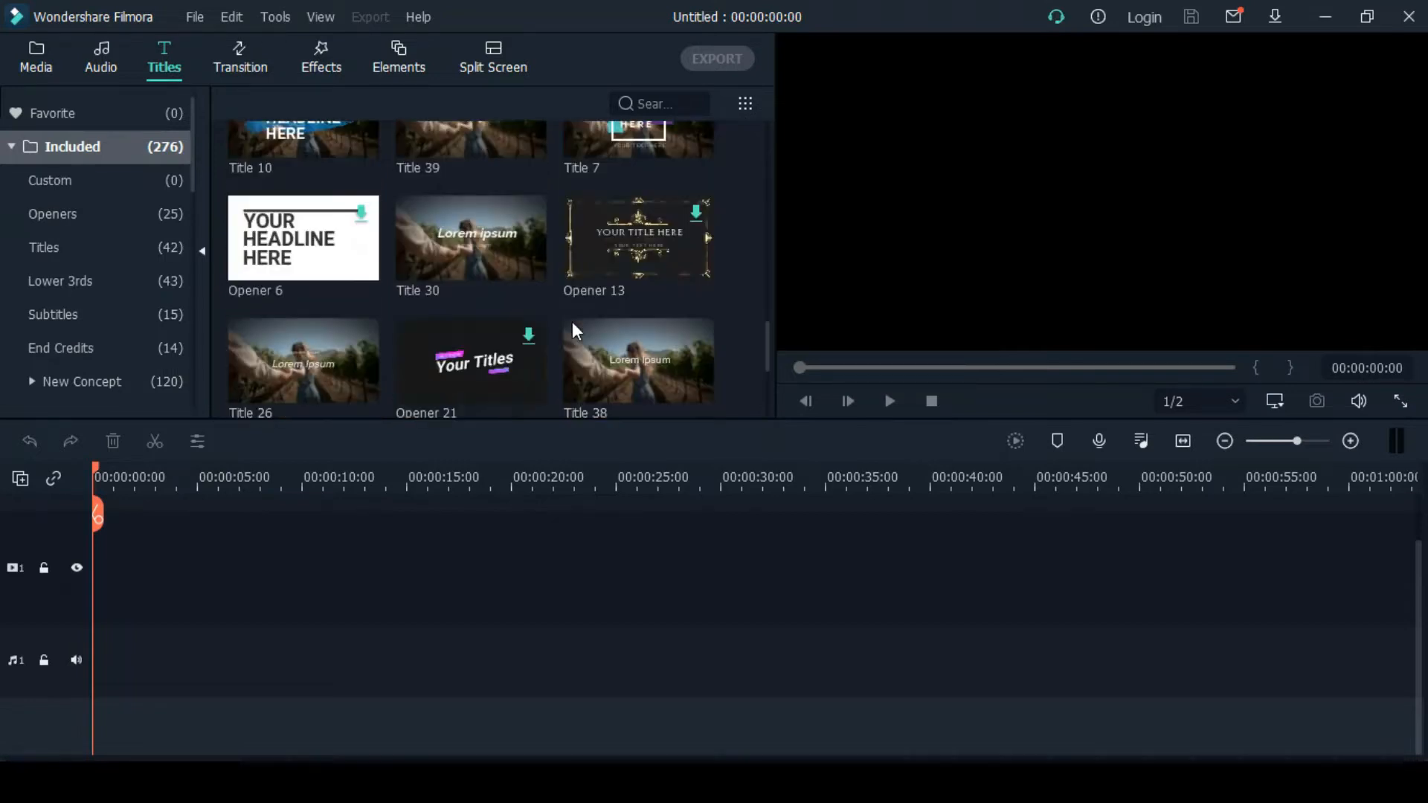
scroll(531, 282, down, 2)
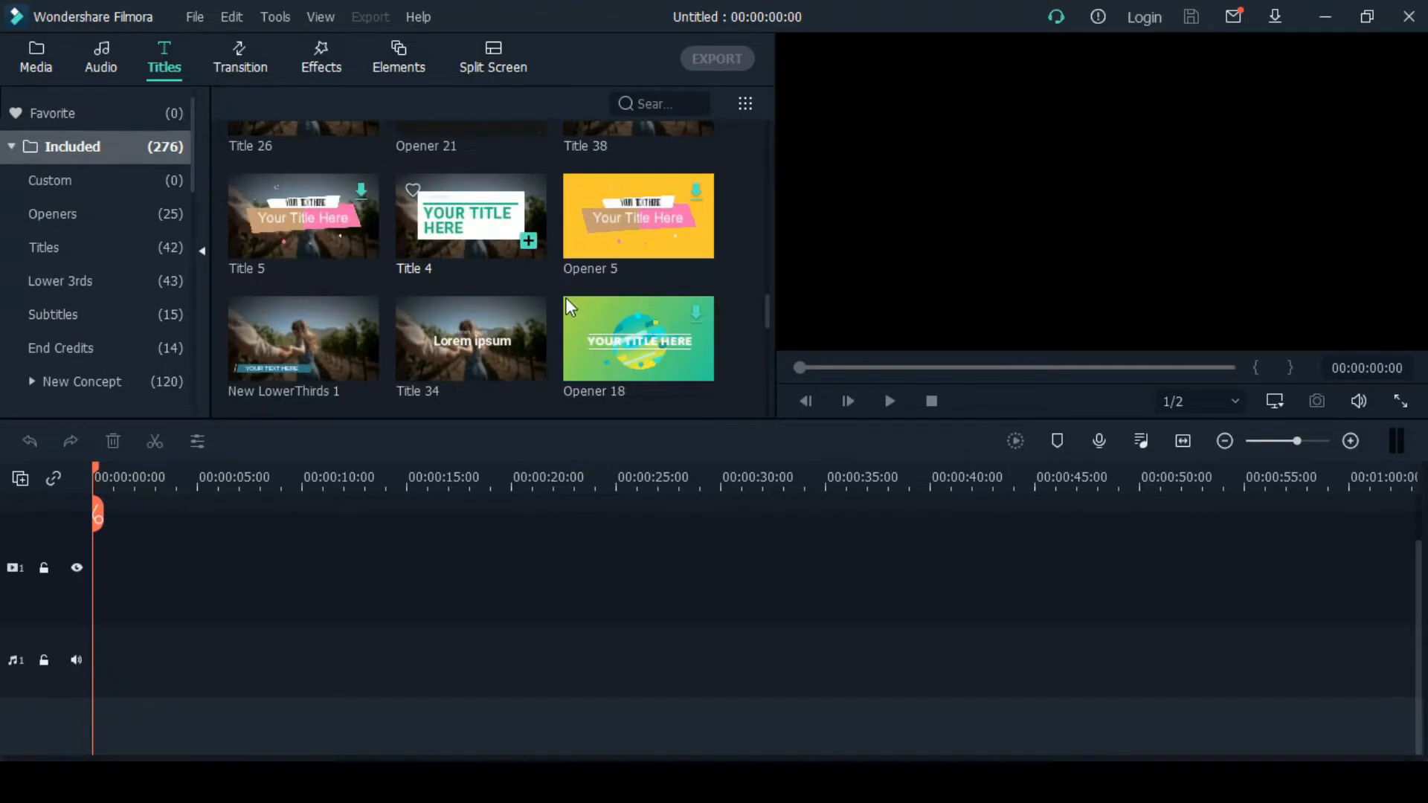
scroll(565, 298, up, 5)
Step: Look over the included transitions, effects, elements and split screen layouts
click(243, 61)
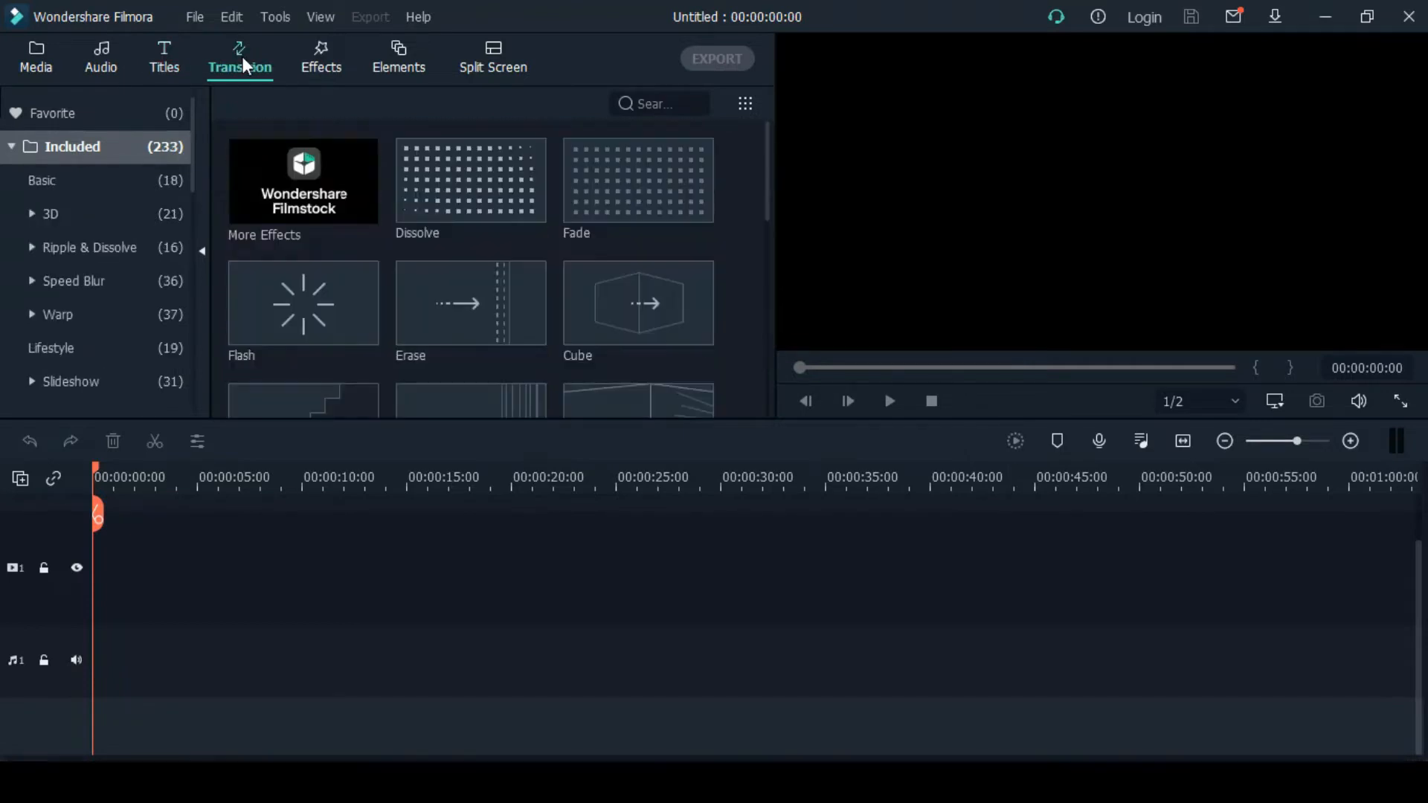
scroll(541, 301, down, 10)
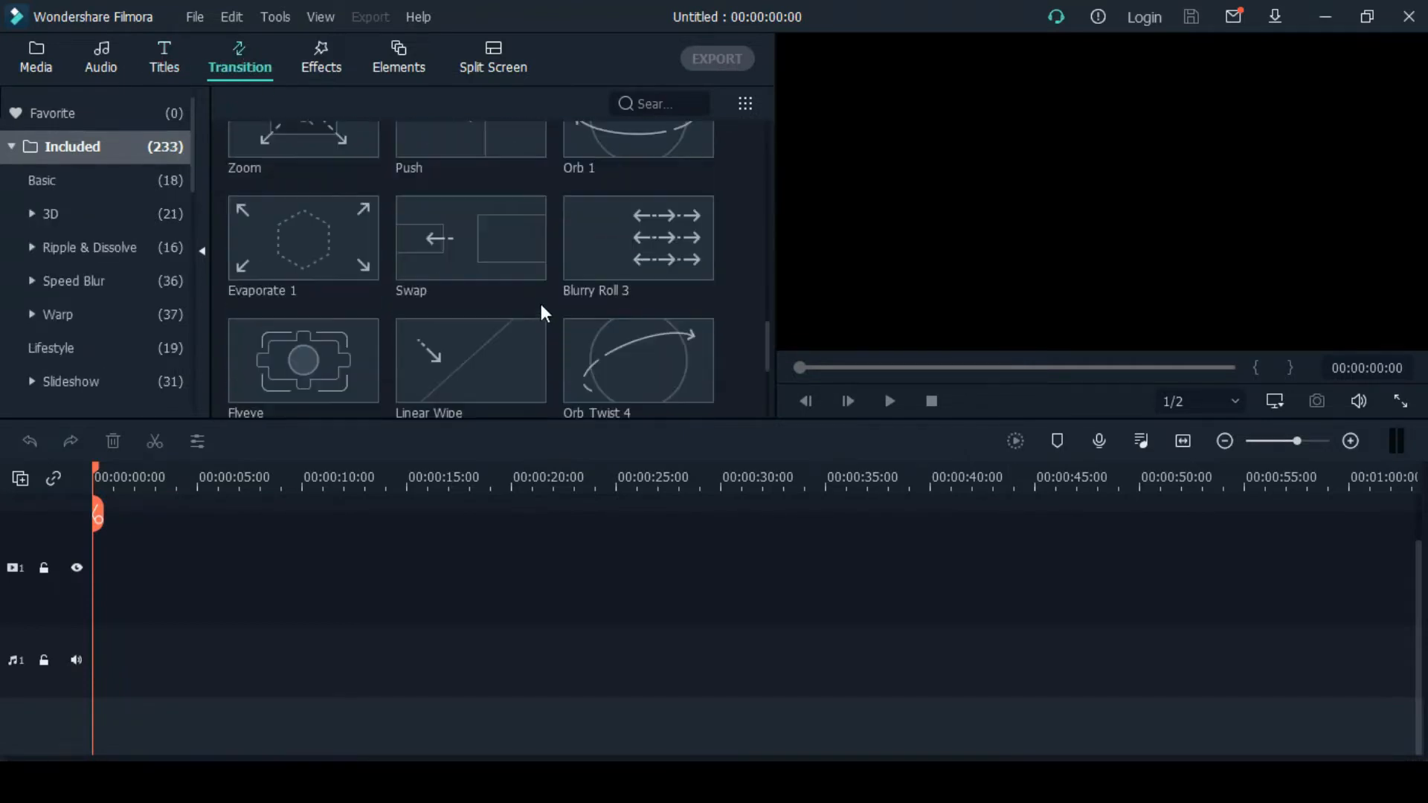
scroll(519, 292, up, 10)
click(318, 52)
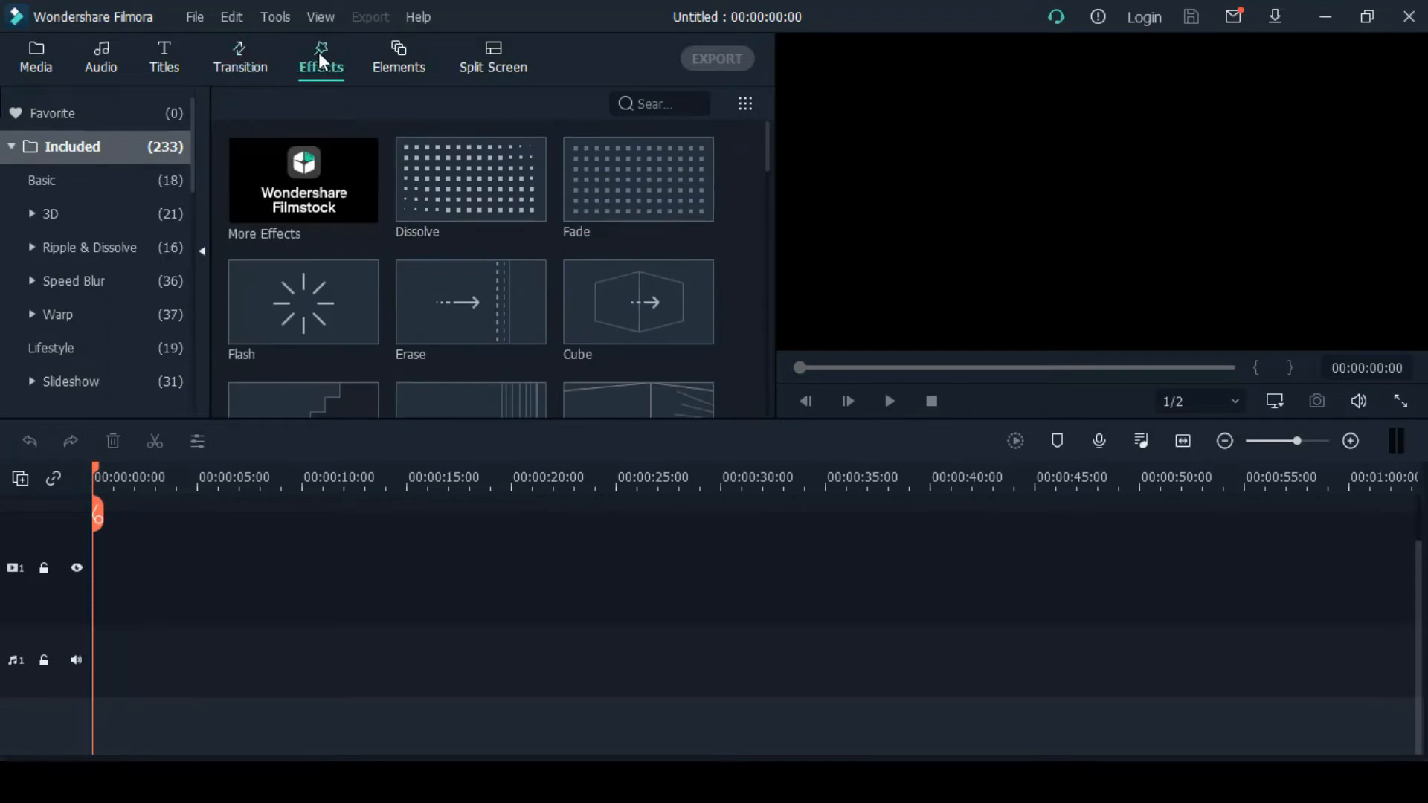
click(394, 63)
click(513, 67)
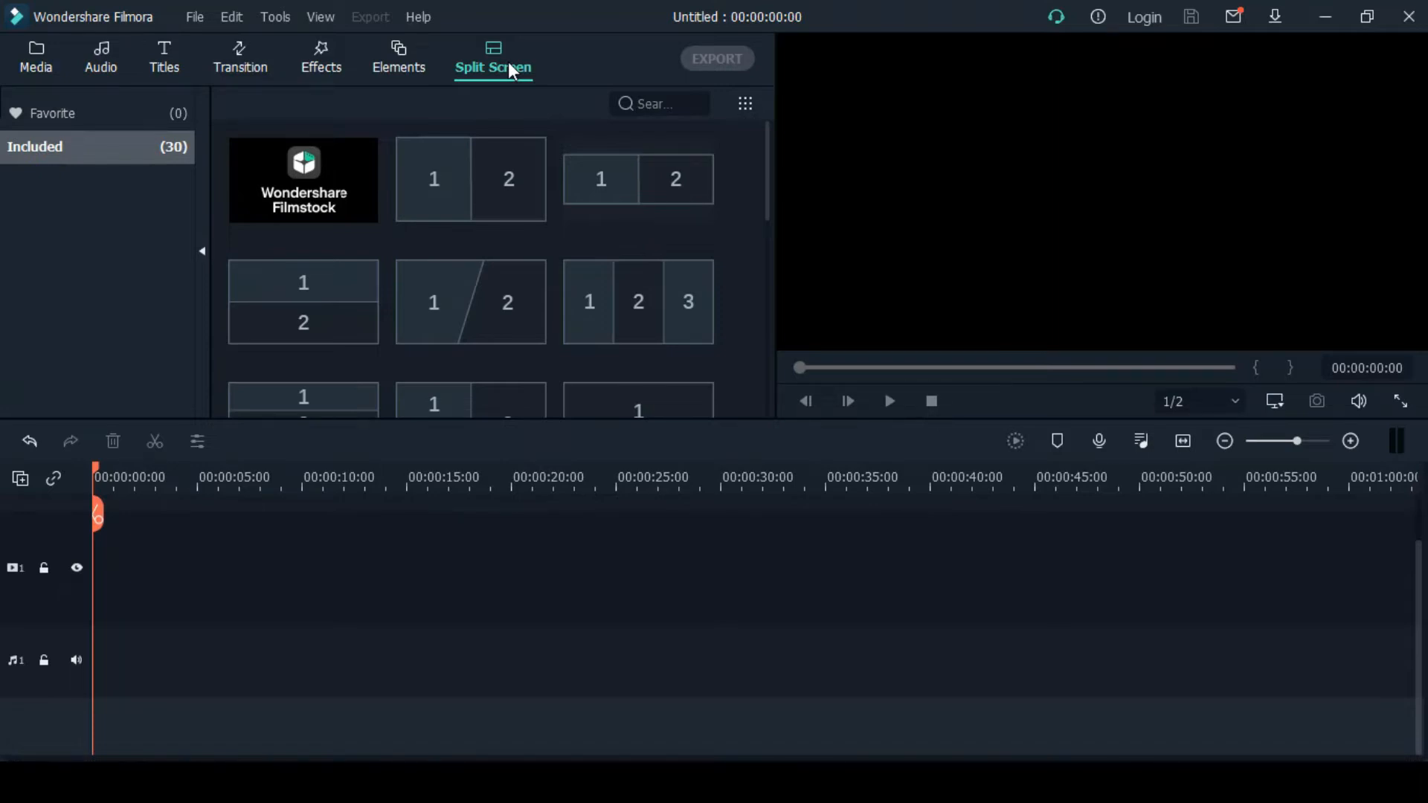
Step: Import the video "How to Resize Photo & and Signature for Job Application" into the project media folder
click(33, 61)
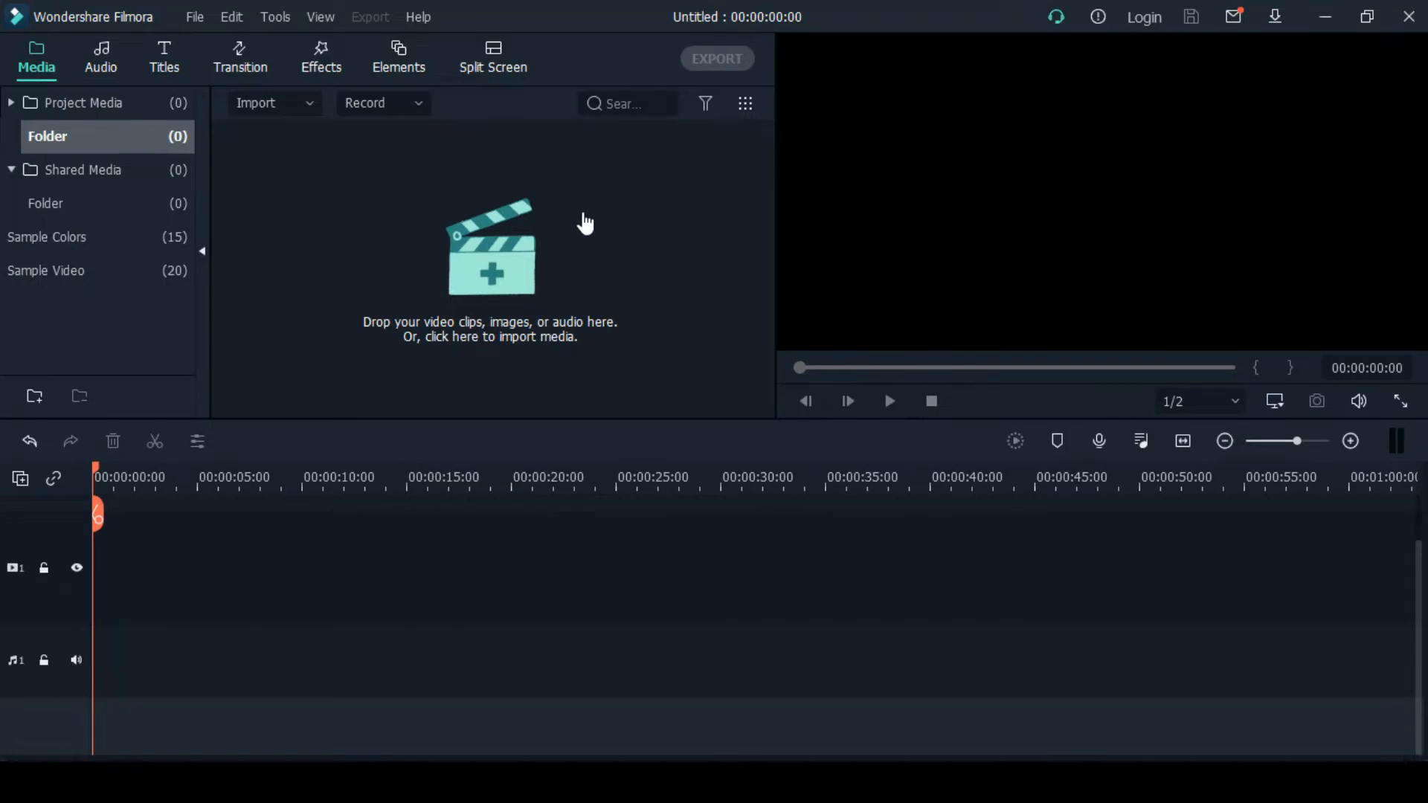
click(488, 274)
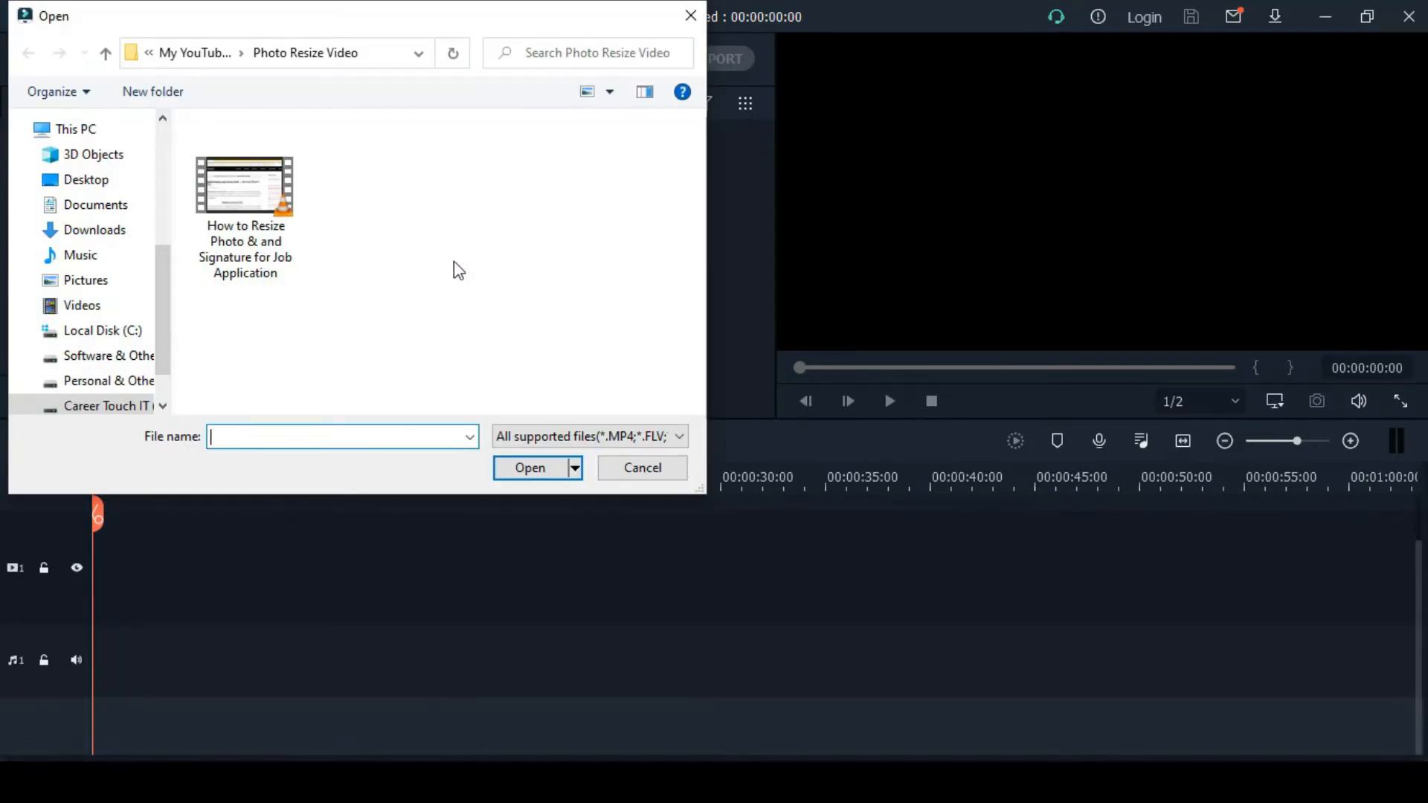
click(255, 215)
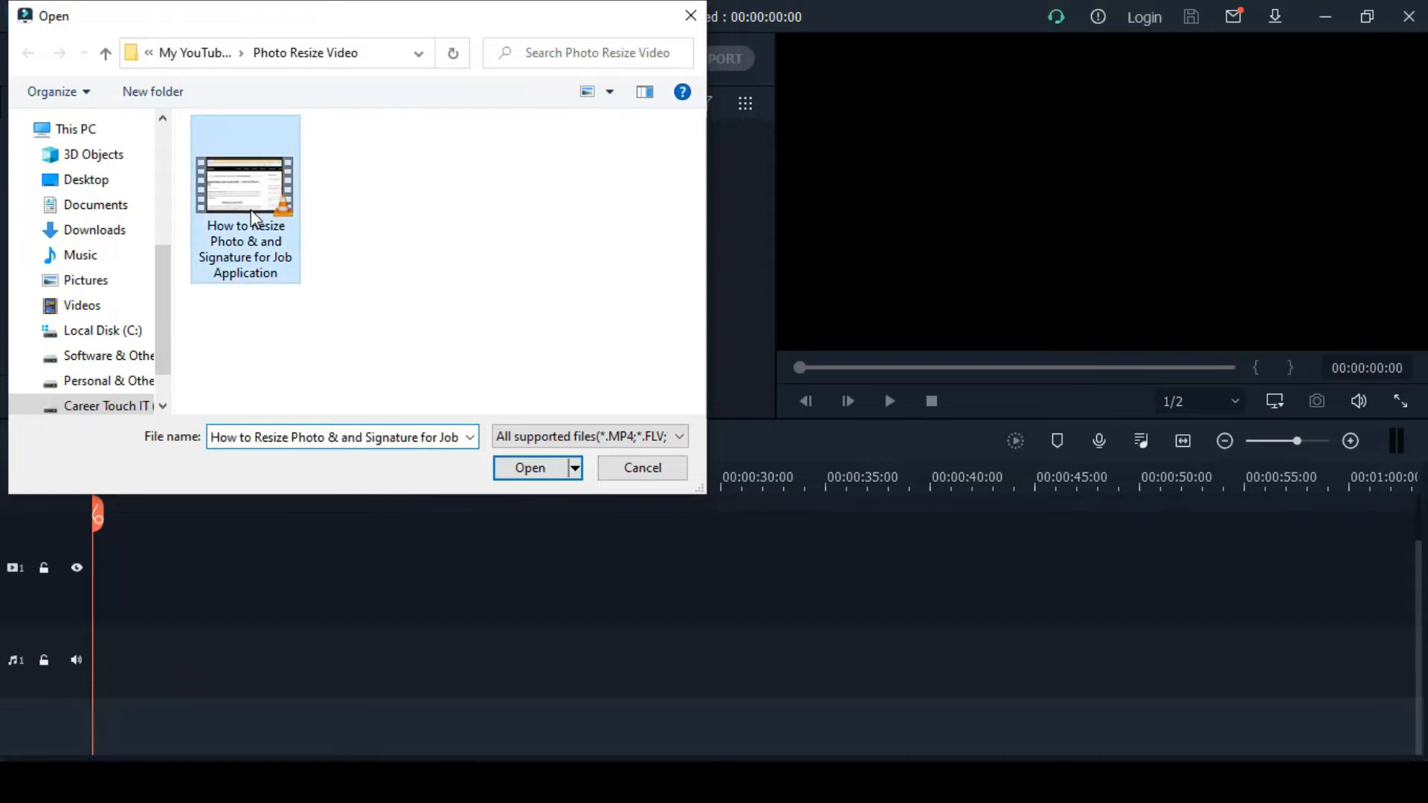
click(547, 466)
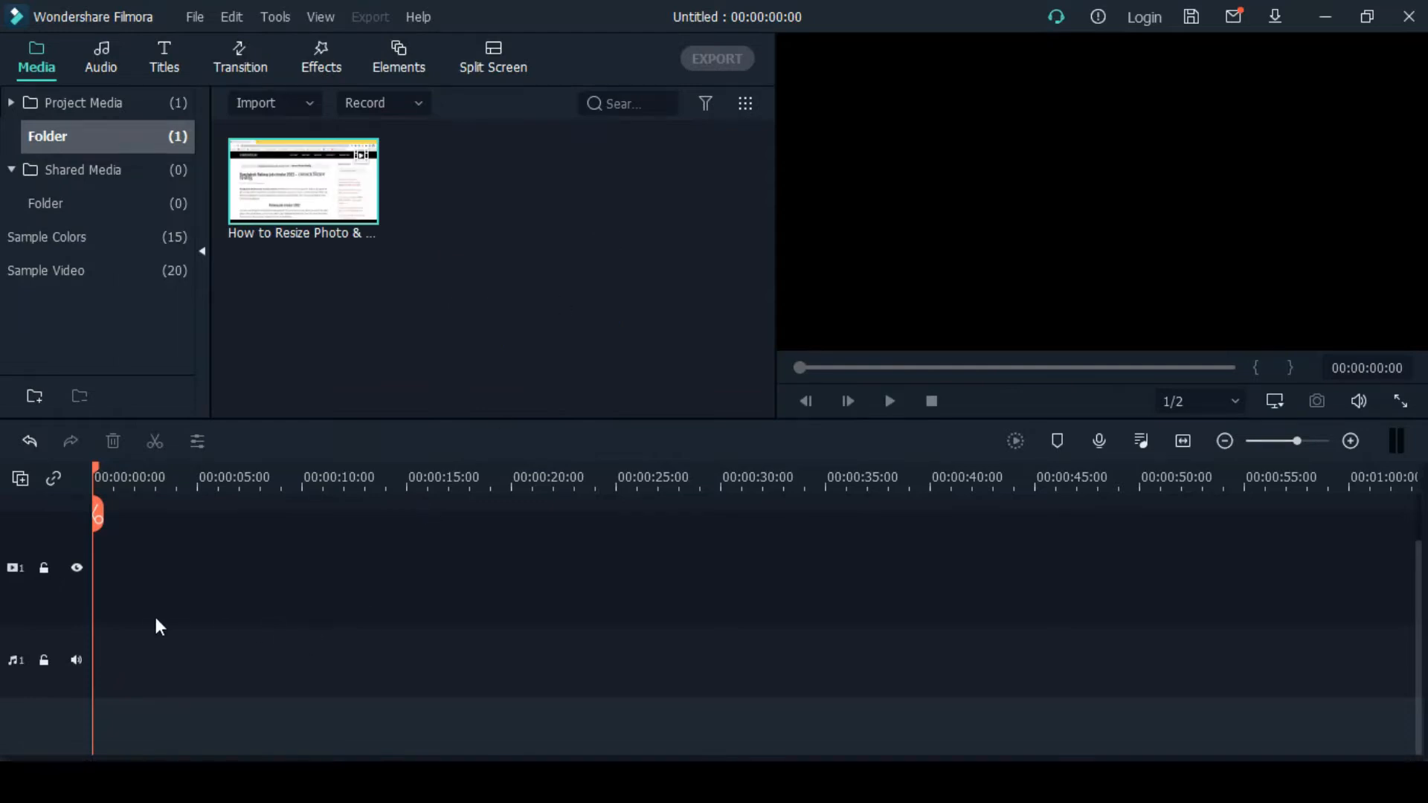
Step: Add the imported video to the timeline, keeping the project settings at 1920 x 1080 25fps
mouse_move(319, 202)
click(362, 206)
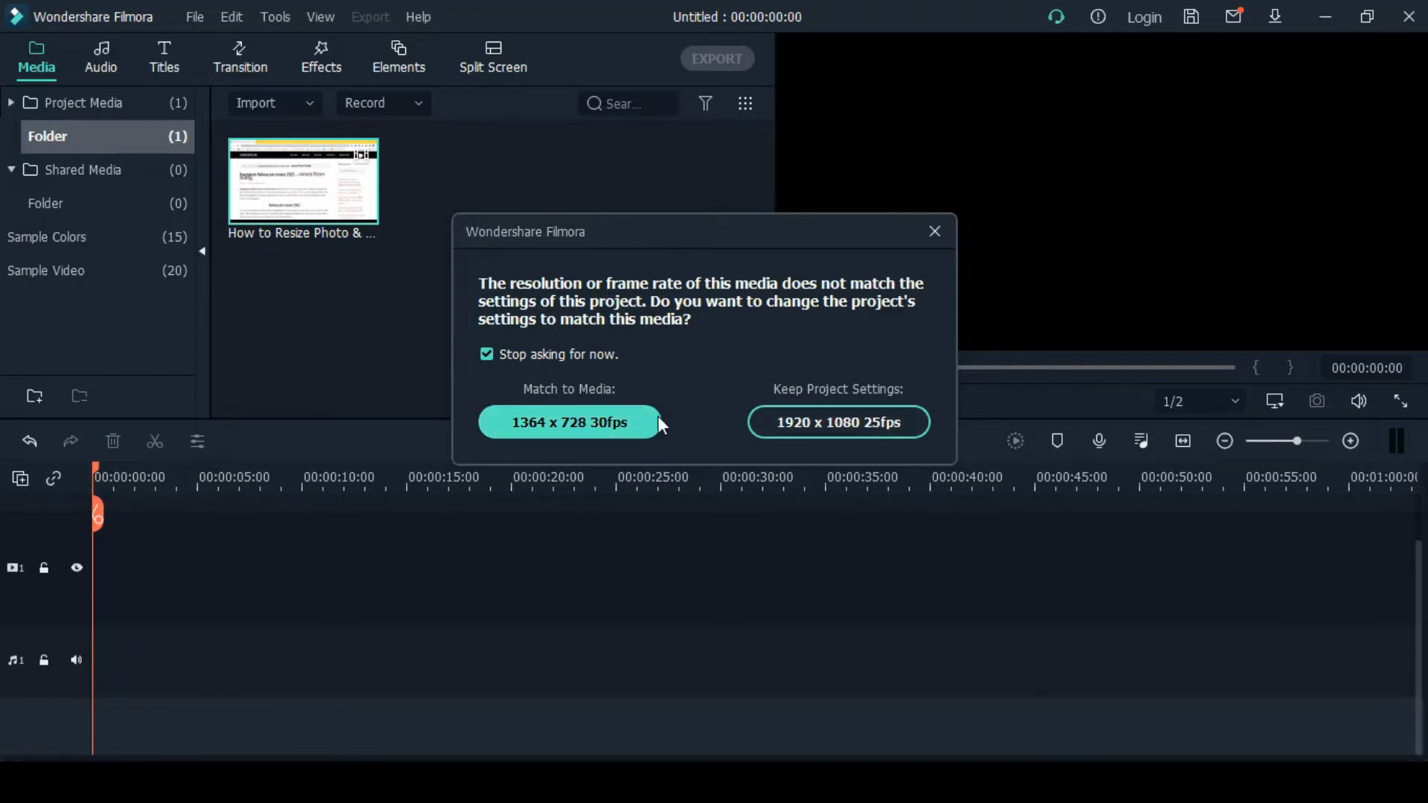
click(801, 425)
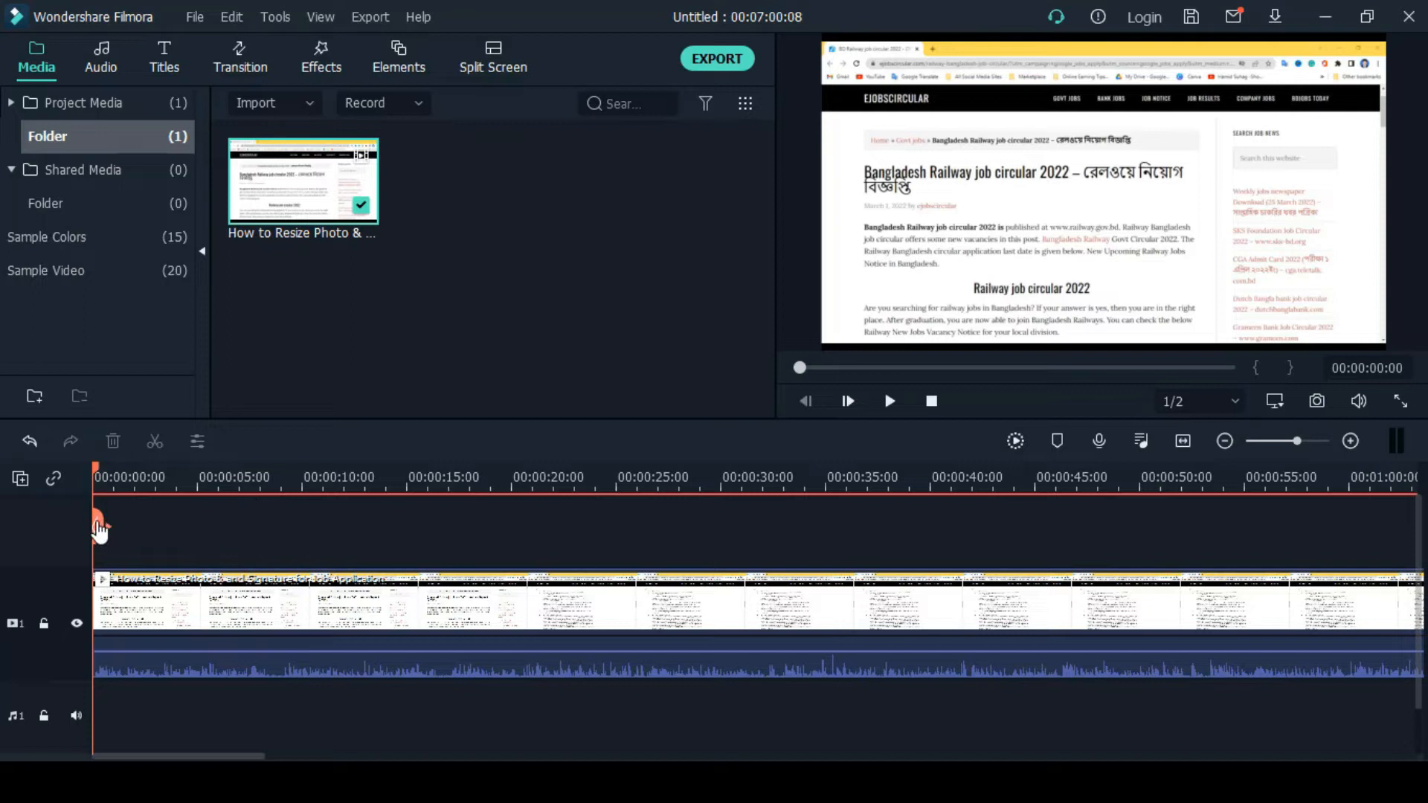
Step: Split the timeline clip at 00:00:07:01
drag(96, 519, 242, 522)
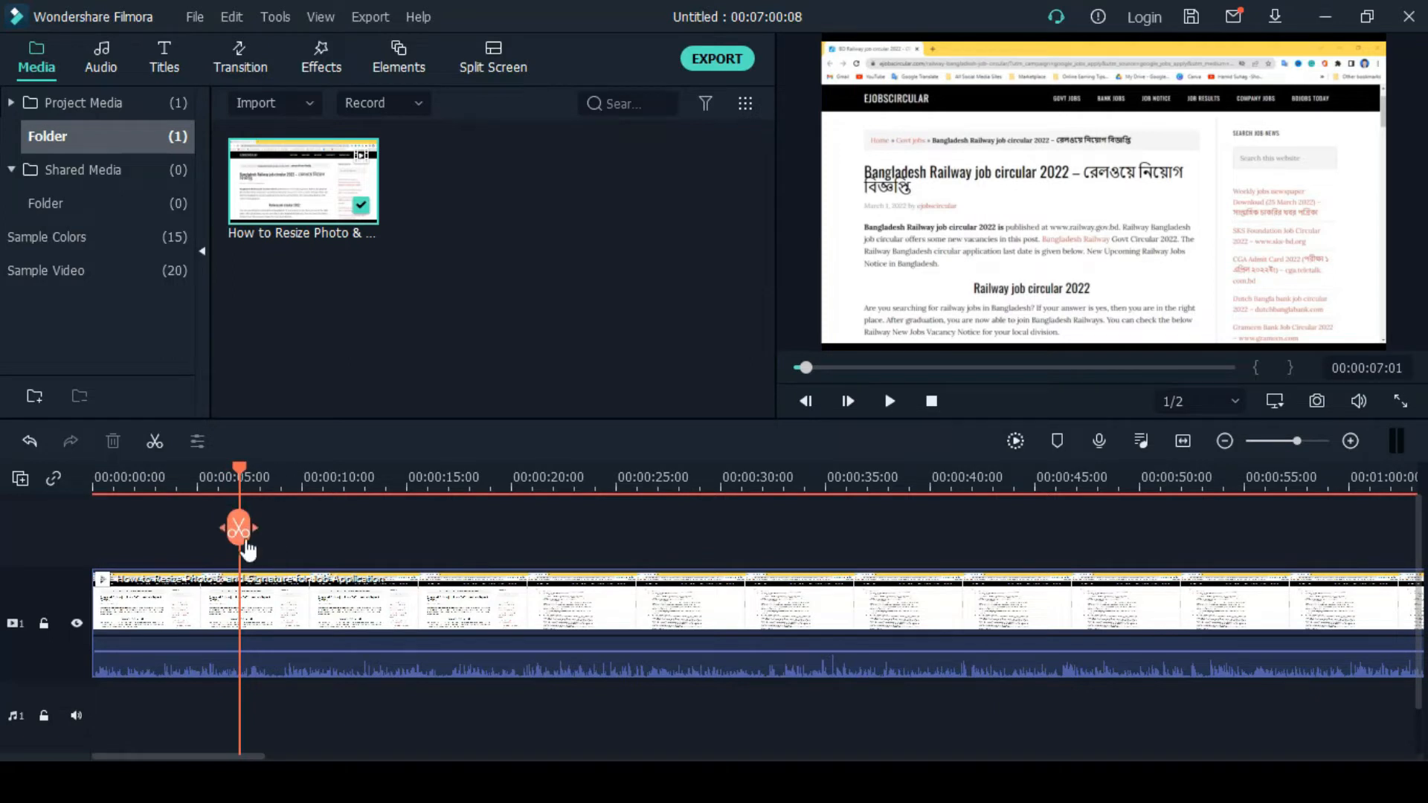
mouse_move(226, 528)
mouse_down()
mouse_move(94, 533)
mouse_move(243, 541)
mouse_up()
click(155, 442)
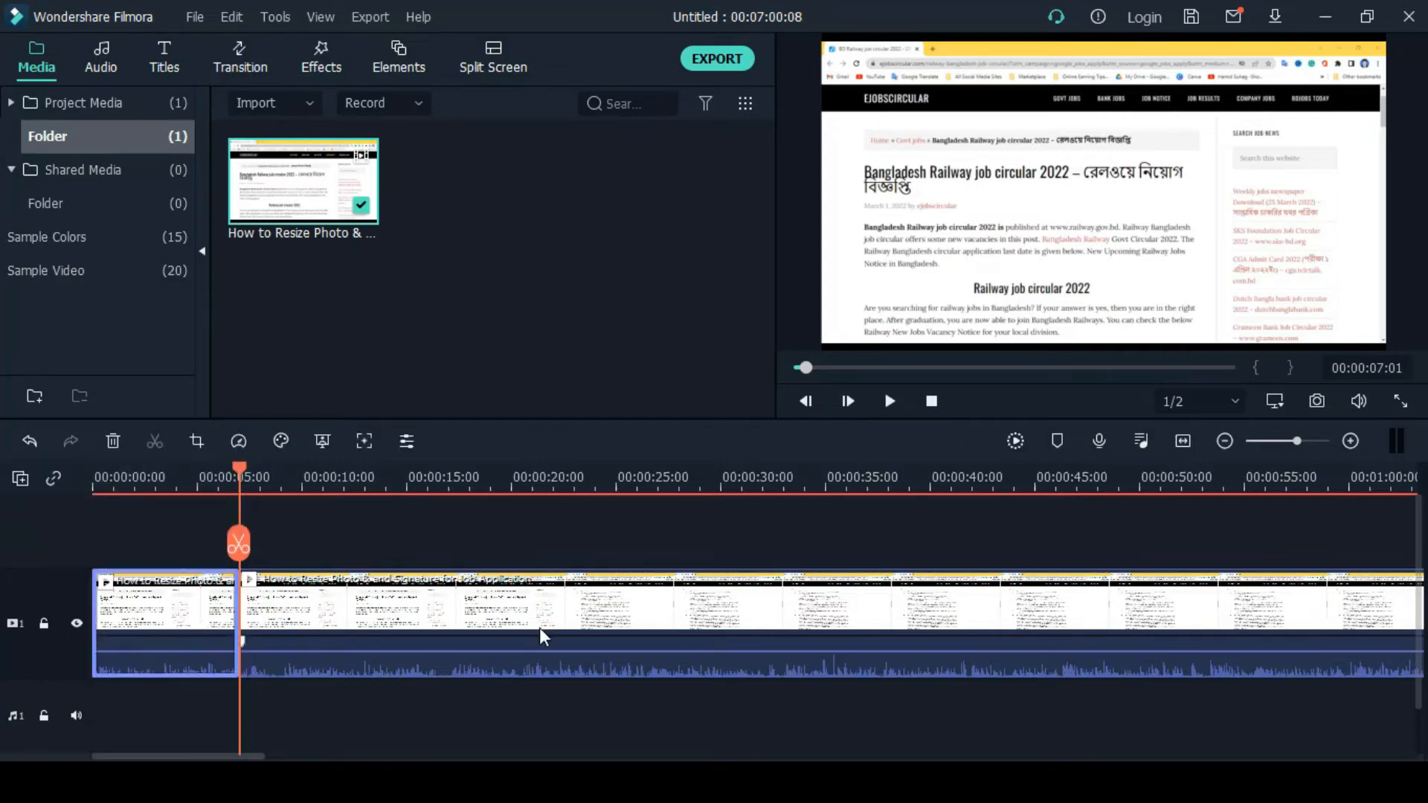
Step: Pull the two pieces of the split clip apart on the video track and delete the first piece
drag(428, 638, 542, 636)
mouse_move(171, 630)
mouse_down()
mouse_move(210, 626)
mouse_move(171, 626)
mouse_up()
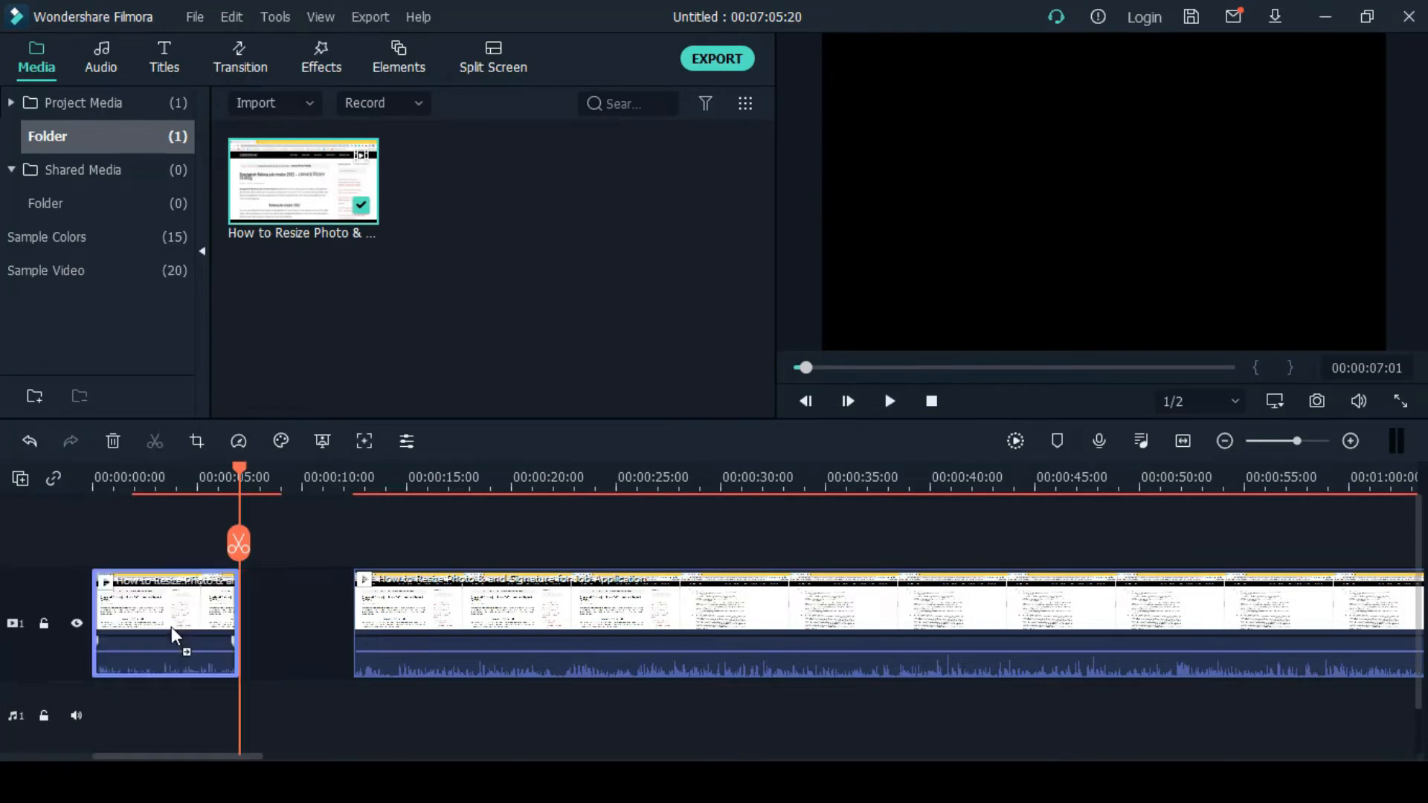
drag(538, 613, 482, 624)
drag(199, 608, 235, 623)
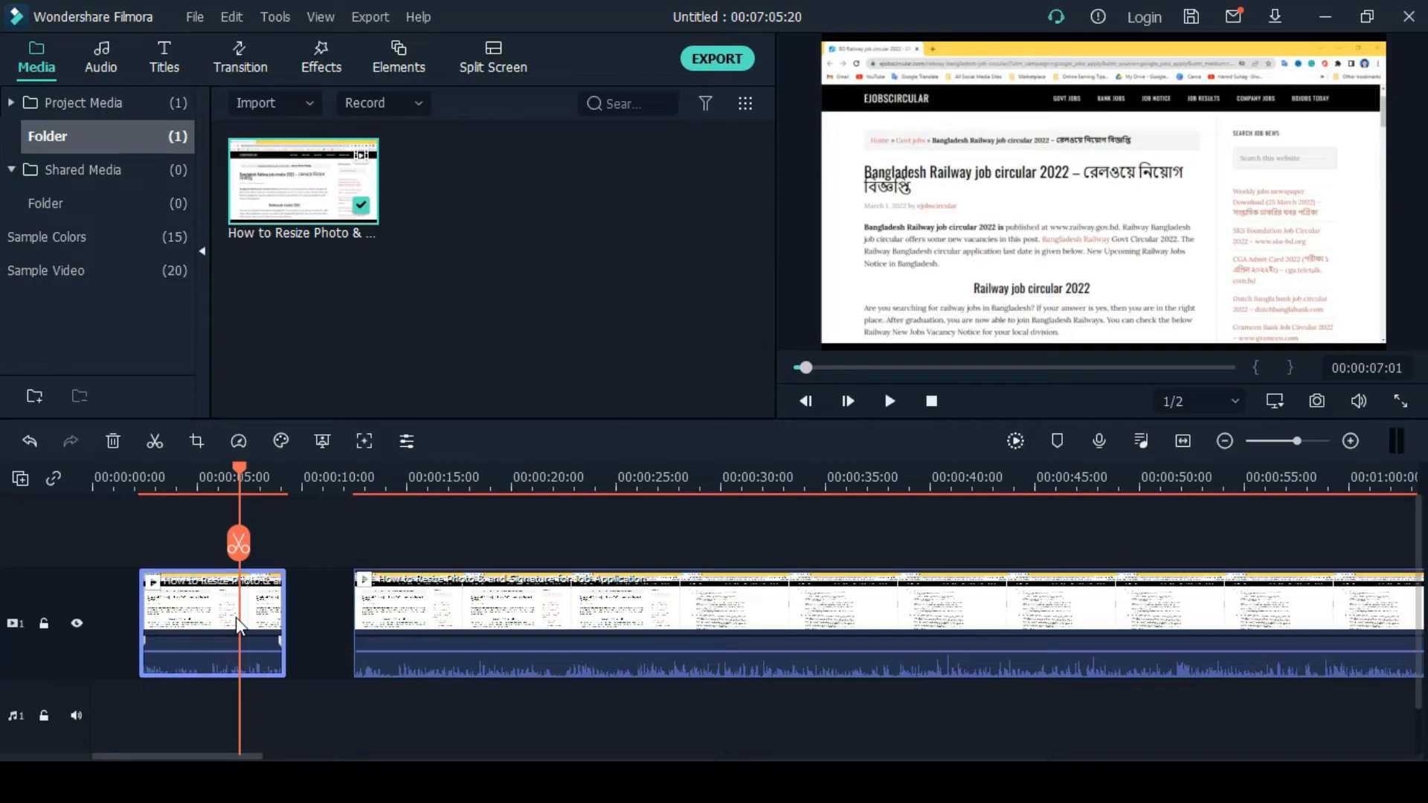
drag(236, 618, 209, 628)
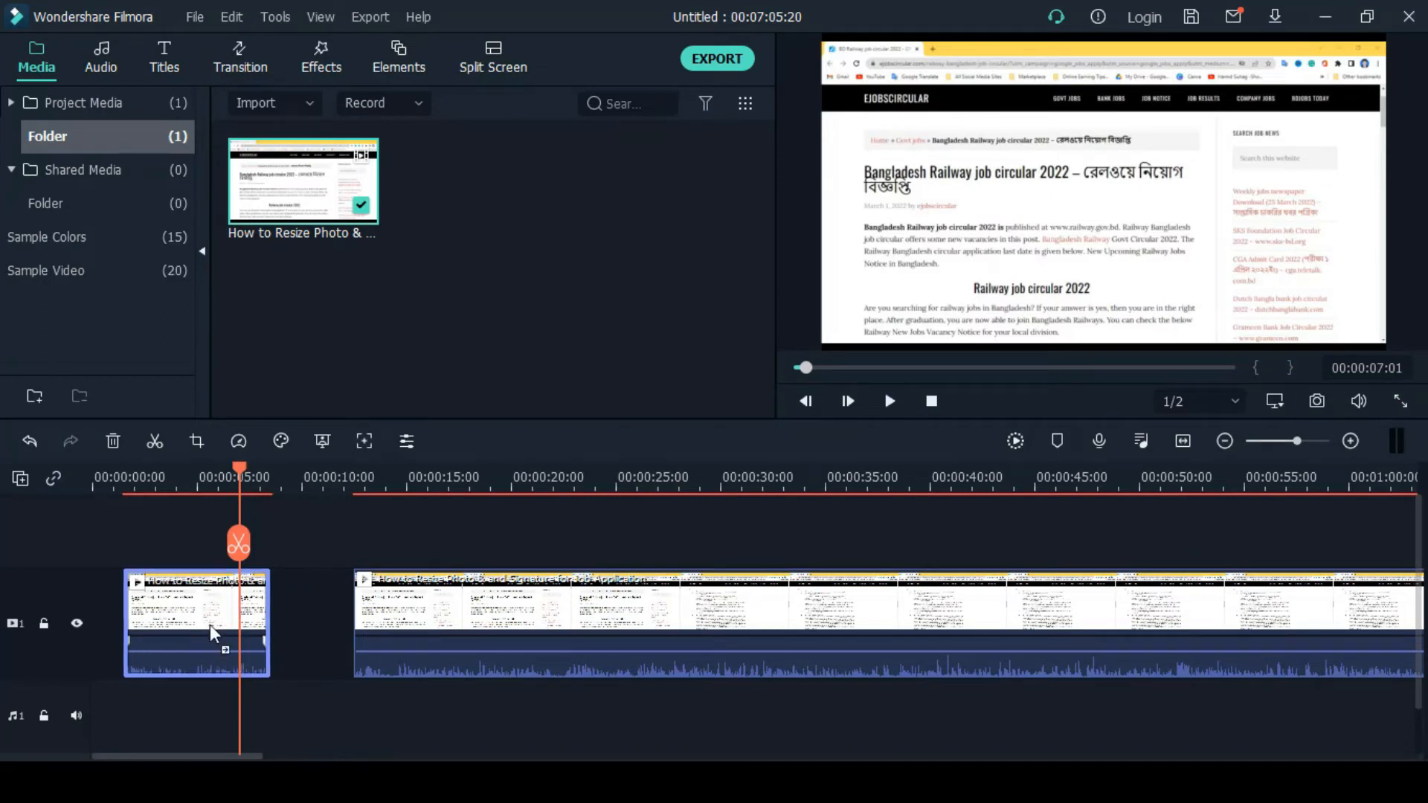
key(Delete)
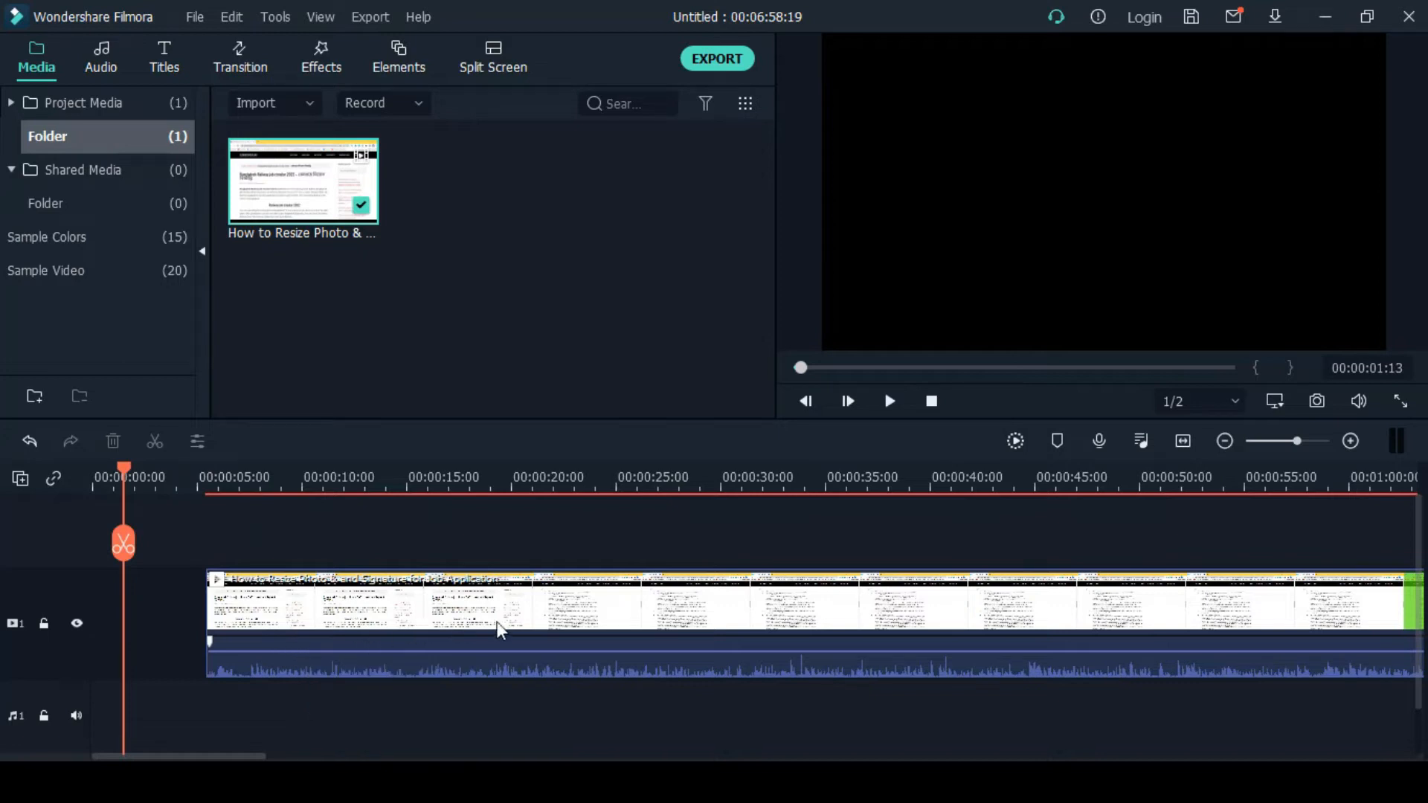
Step: Move the remaining clip earlier to start at 00:00:01:13 and split it at 00:00:07:01
drag(499, 628, 404, 622)
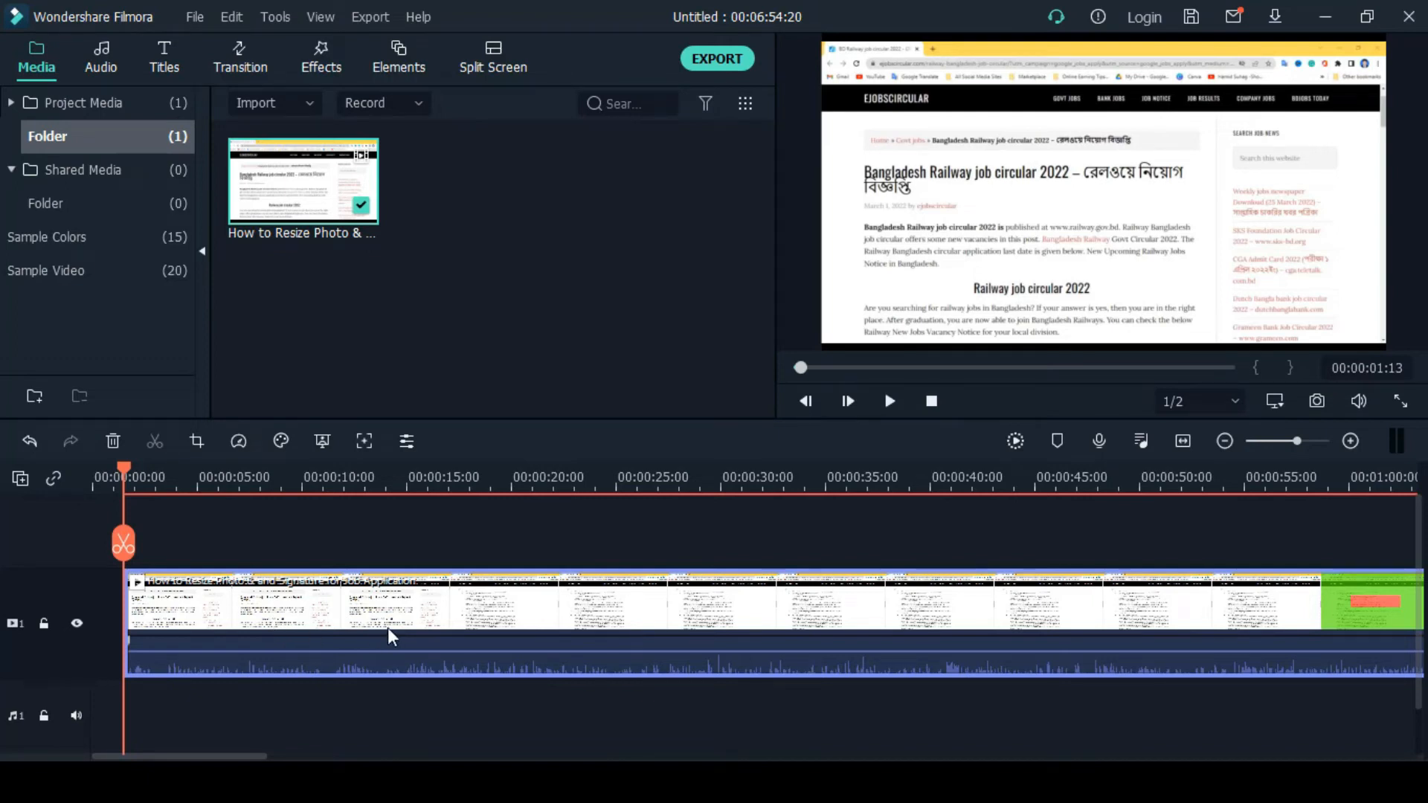
drag(125, 546, 239, 550)
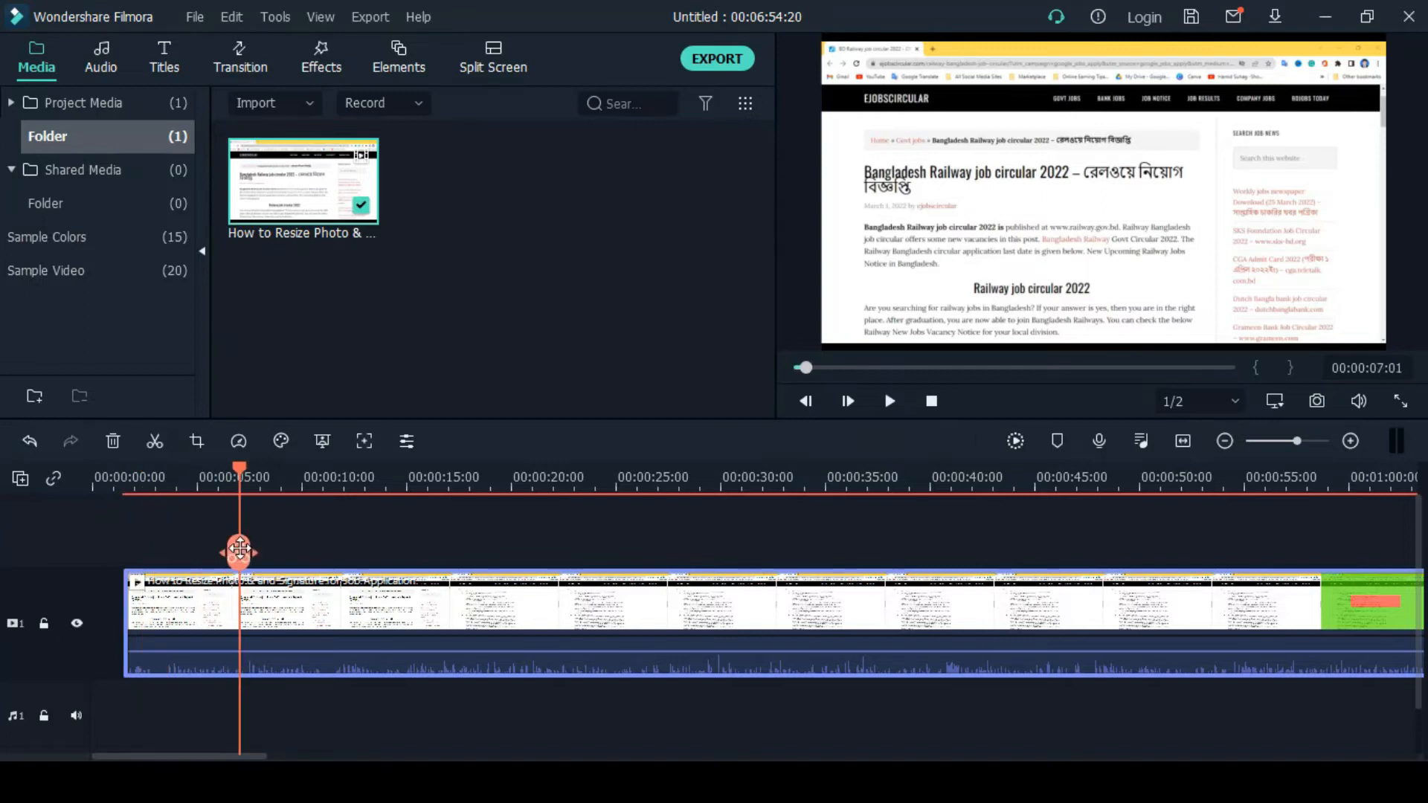
click(155, 441)
Step: Shift the second piece later to start at about 14.5 seconds and split it at 00:00:24:22
drag(489, 629, 648, 625)
drag(246, 559, 620, 567)
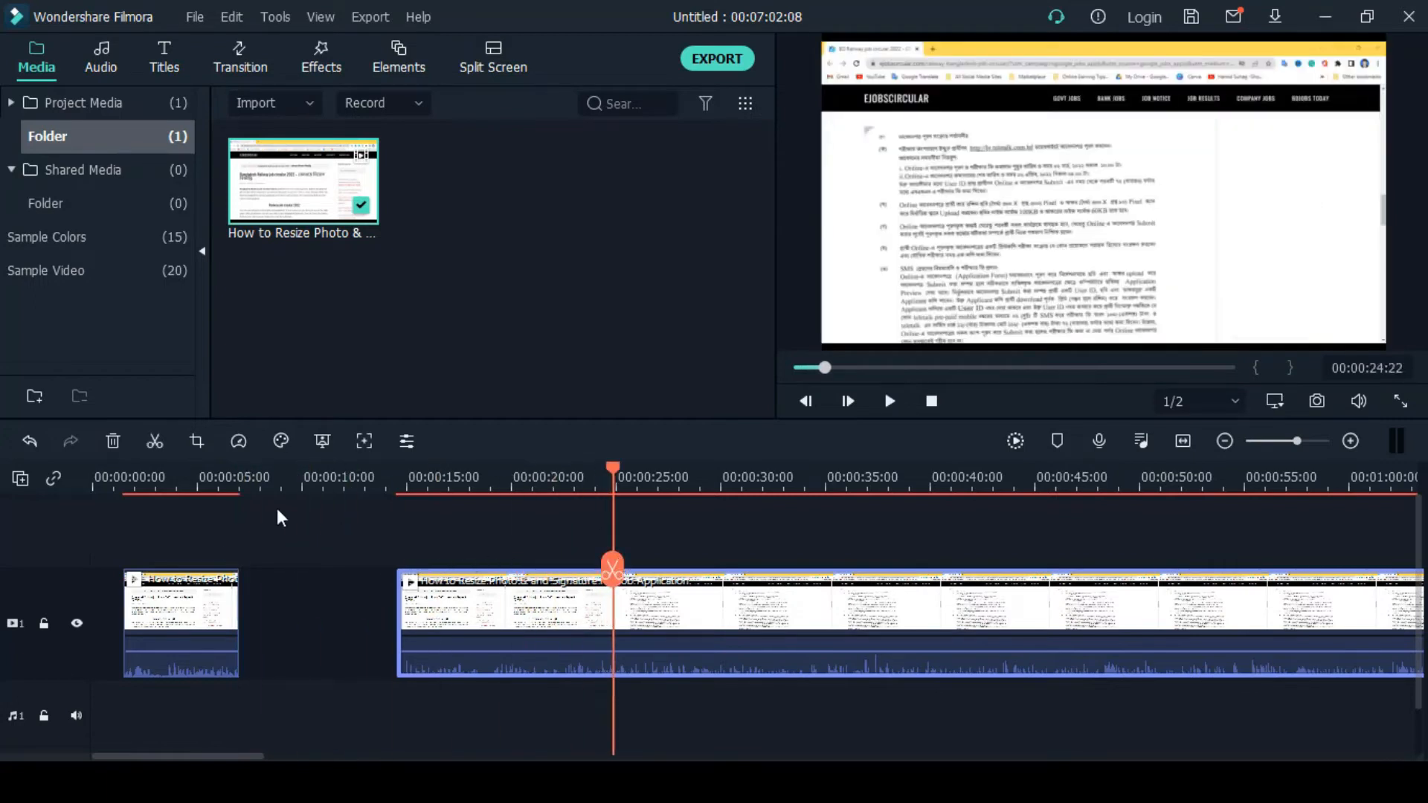
click(156, 440)
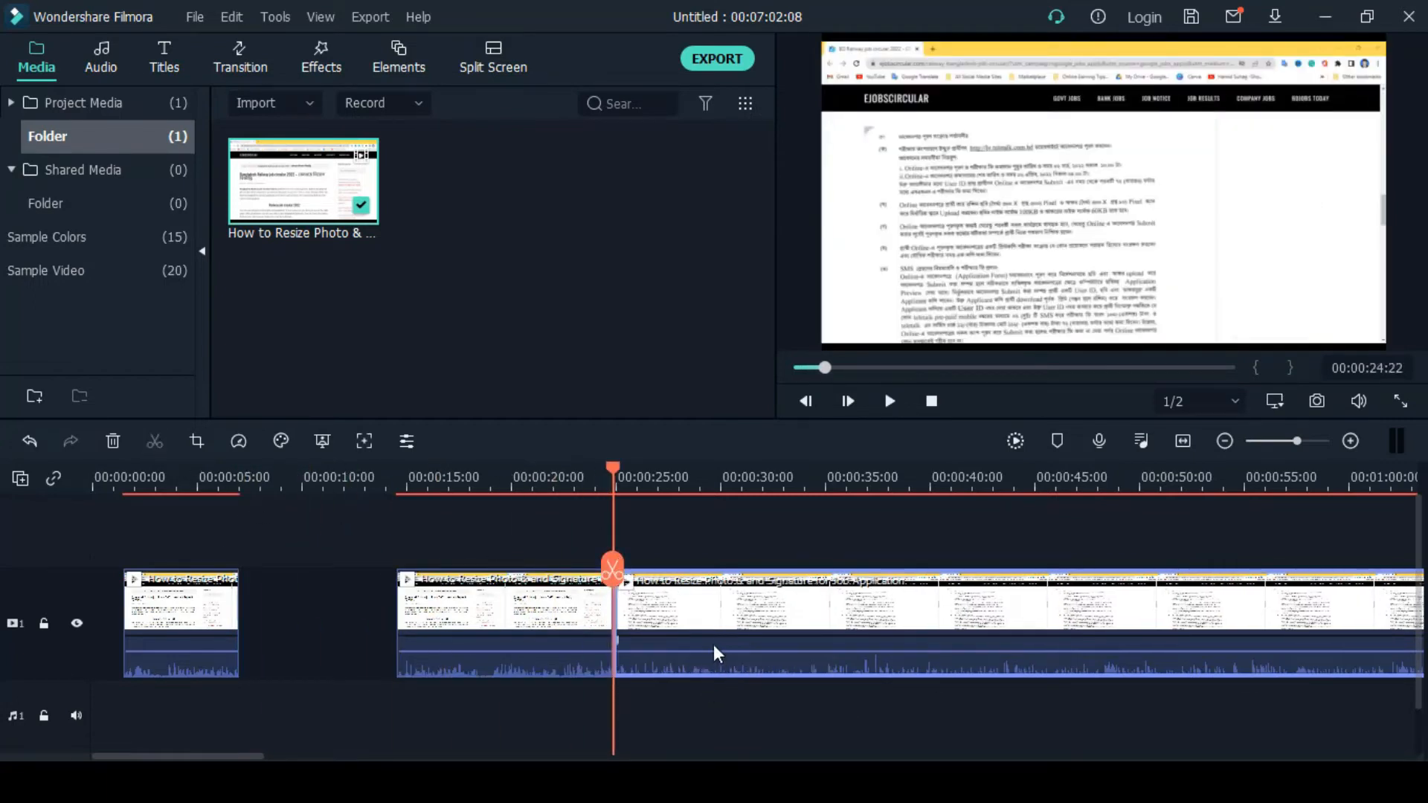
Step: Move the last piece later on the video track so it starts at about 31.4 seconds
drag(714, 641, 849, 643)
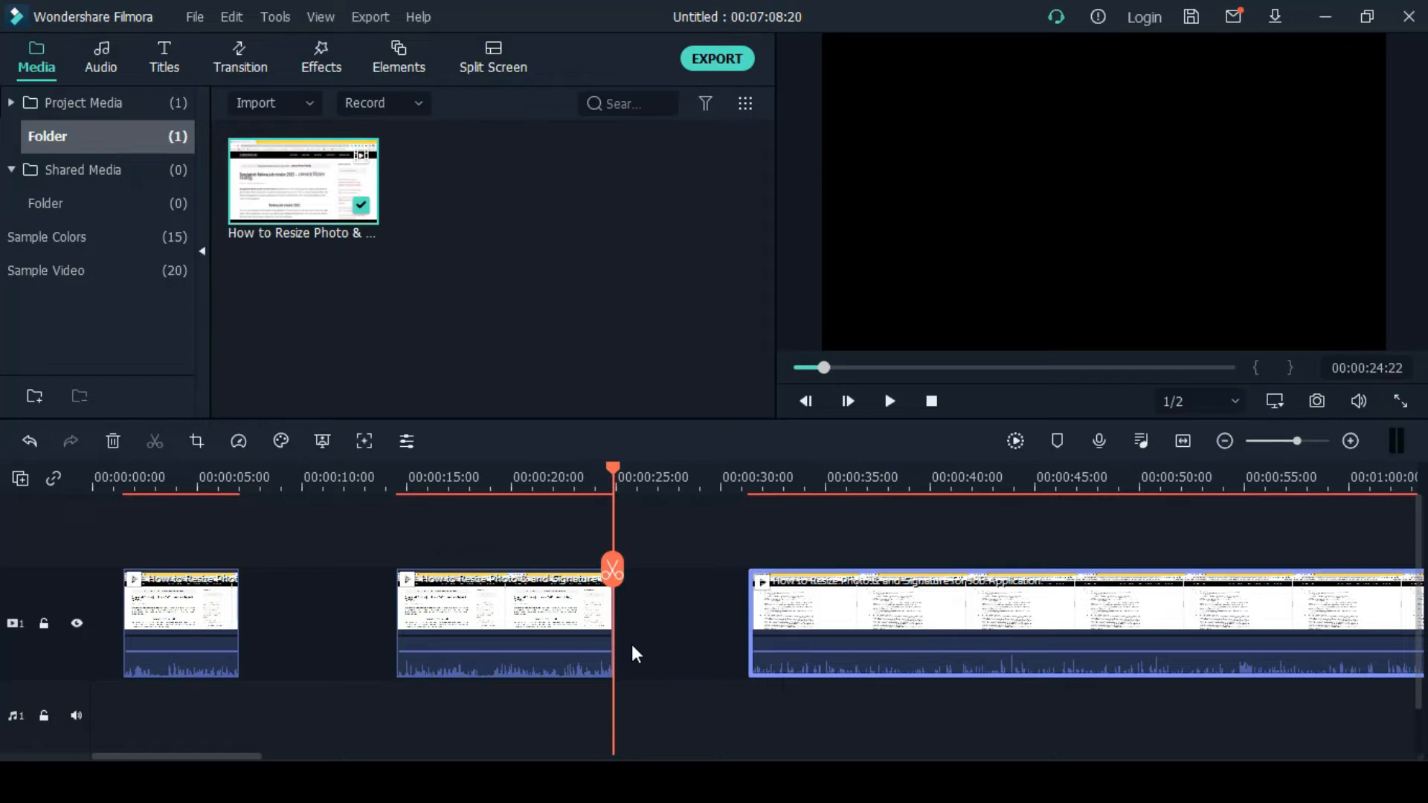
click(537, 638)
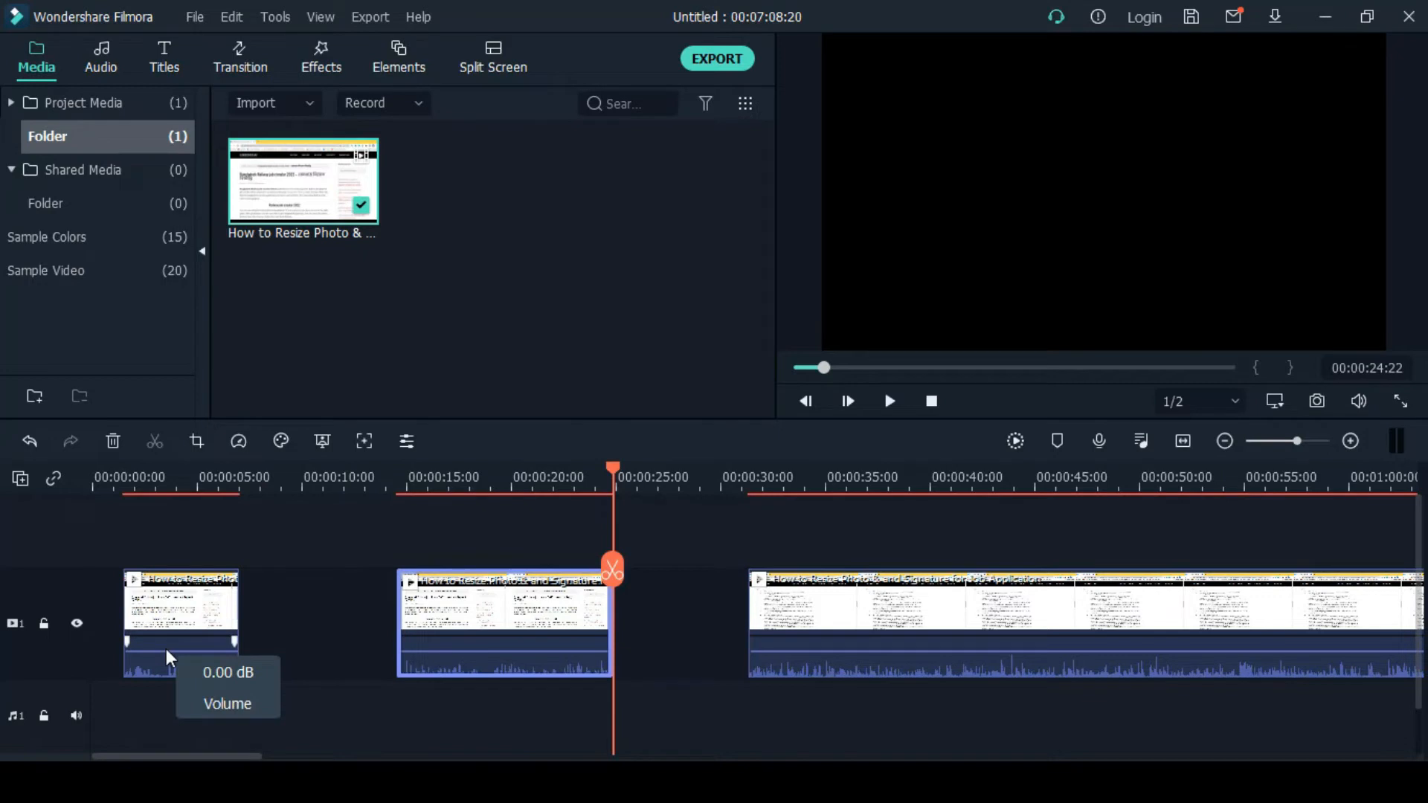
Step: Swap the first two clips on the track, starting the longer one at about 6 seconds and the shorter one at about 19.4 seconds
click(187, 638)
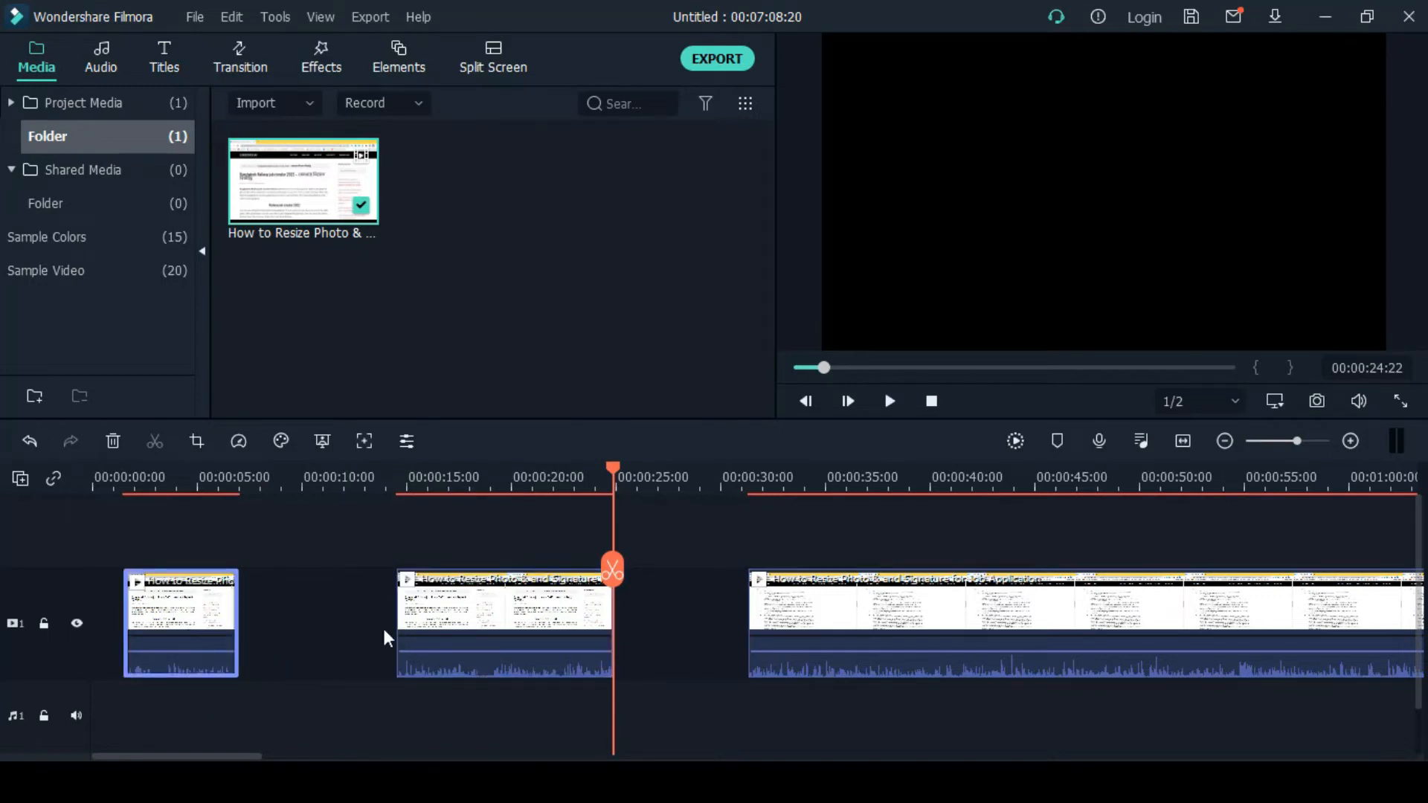
drag(189, 632, 613, 553)
drag(503, 713, 336, 715)
drag(585, 613, 555, 681)
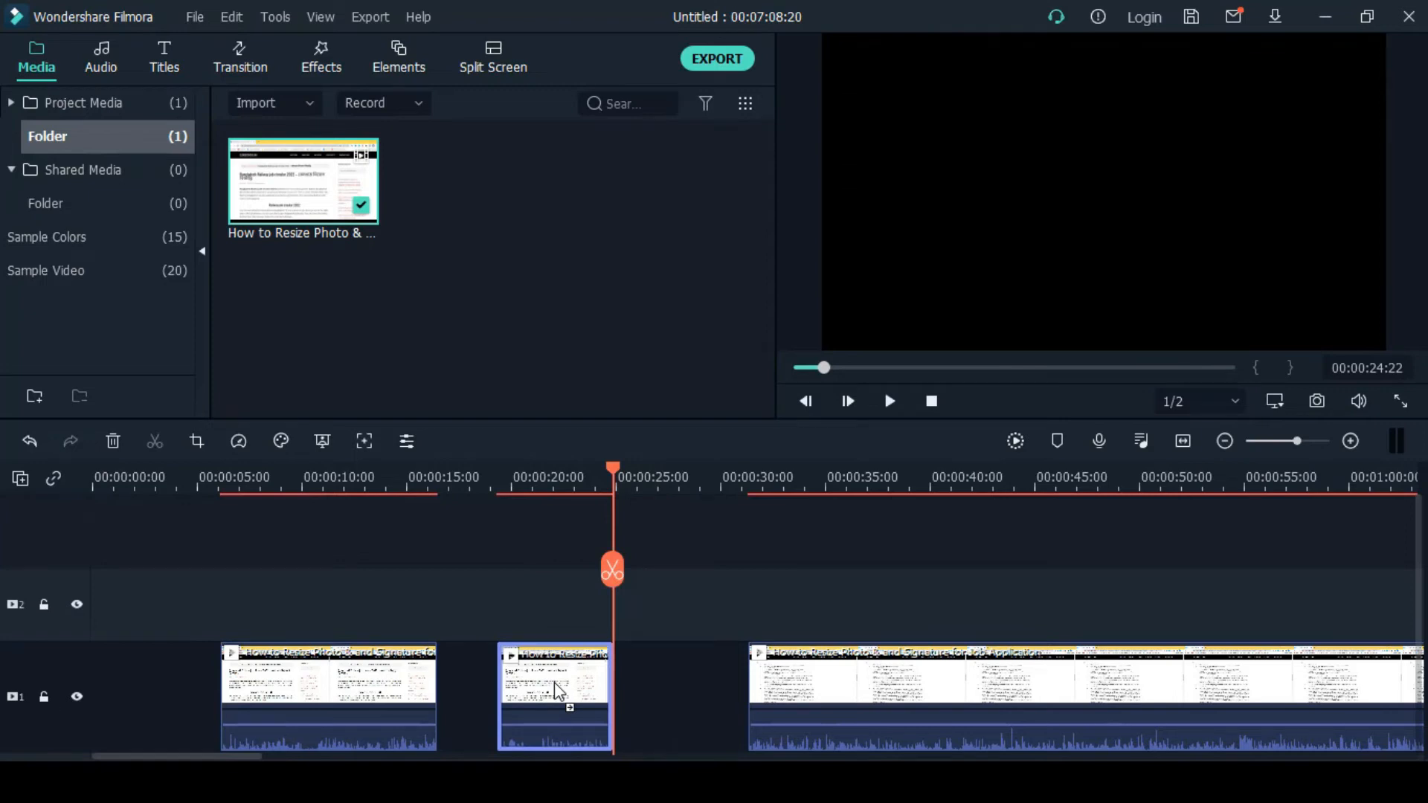
Step: Close the gaps so all three clips run back to back from 00:00:00:00, and return the playhead to the start
drag(294, 711, 164, 697)
drag(537, 706, 350, 698)
drag(885, 693, 554, 707)
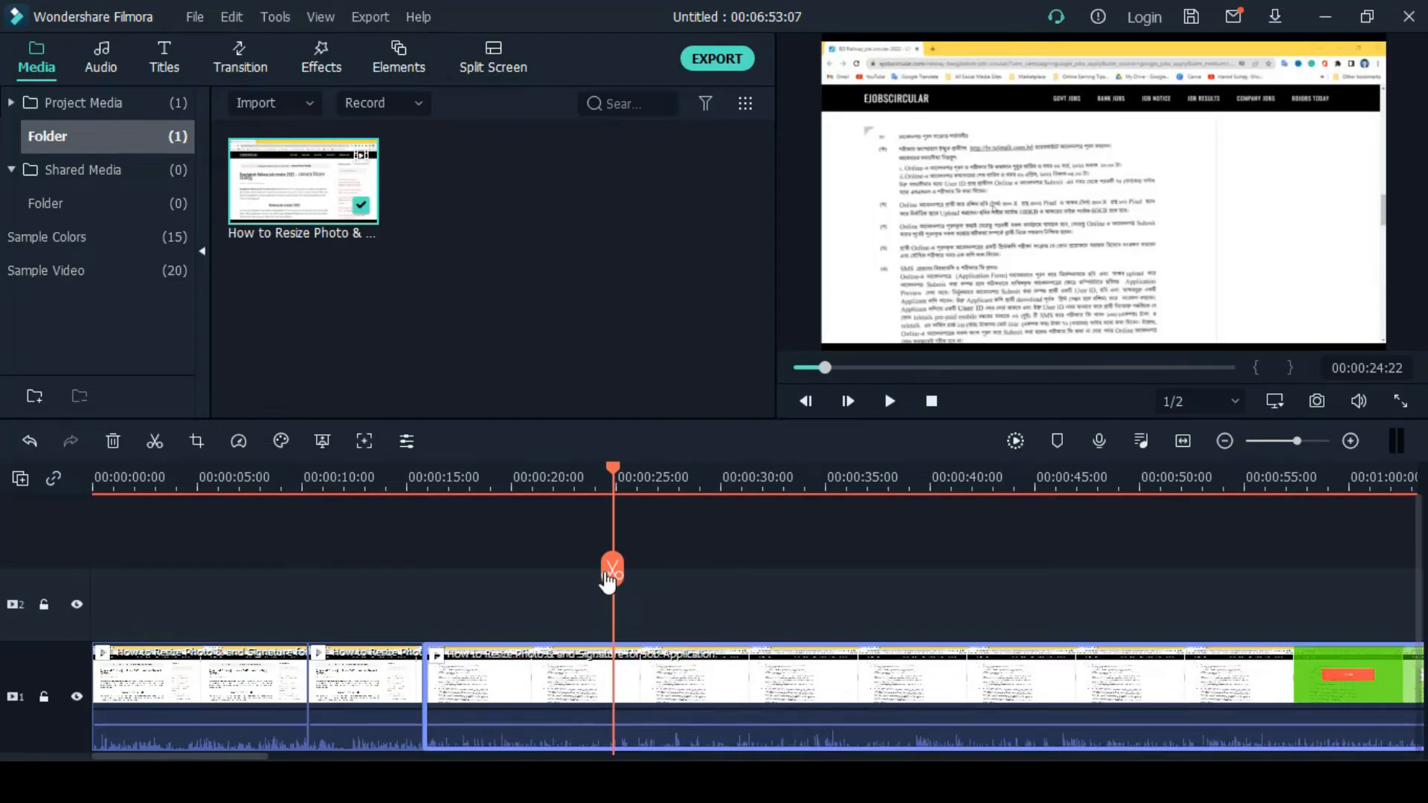
drag(570, 577, 67, 598)
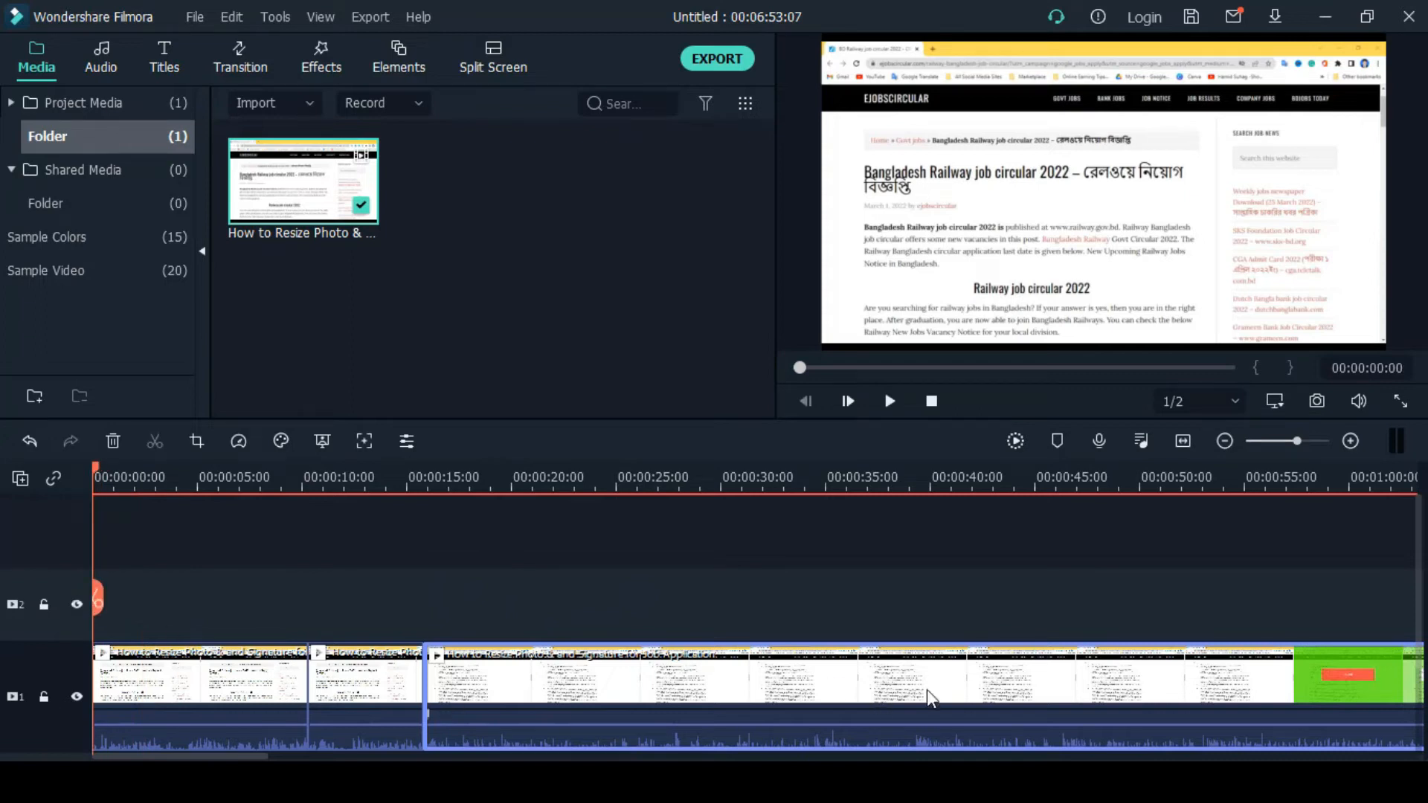
Step: Raise the long clip's volume to 6.94 dB and slightly further, with the audio level meters displayed
scroll(926, 689, down, 1)
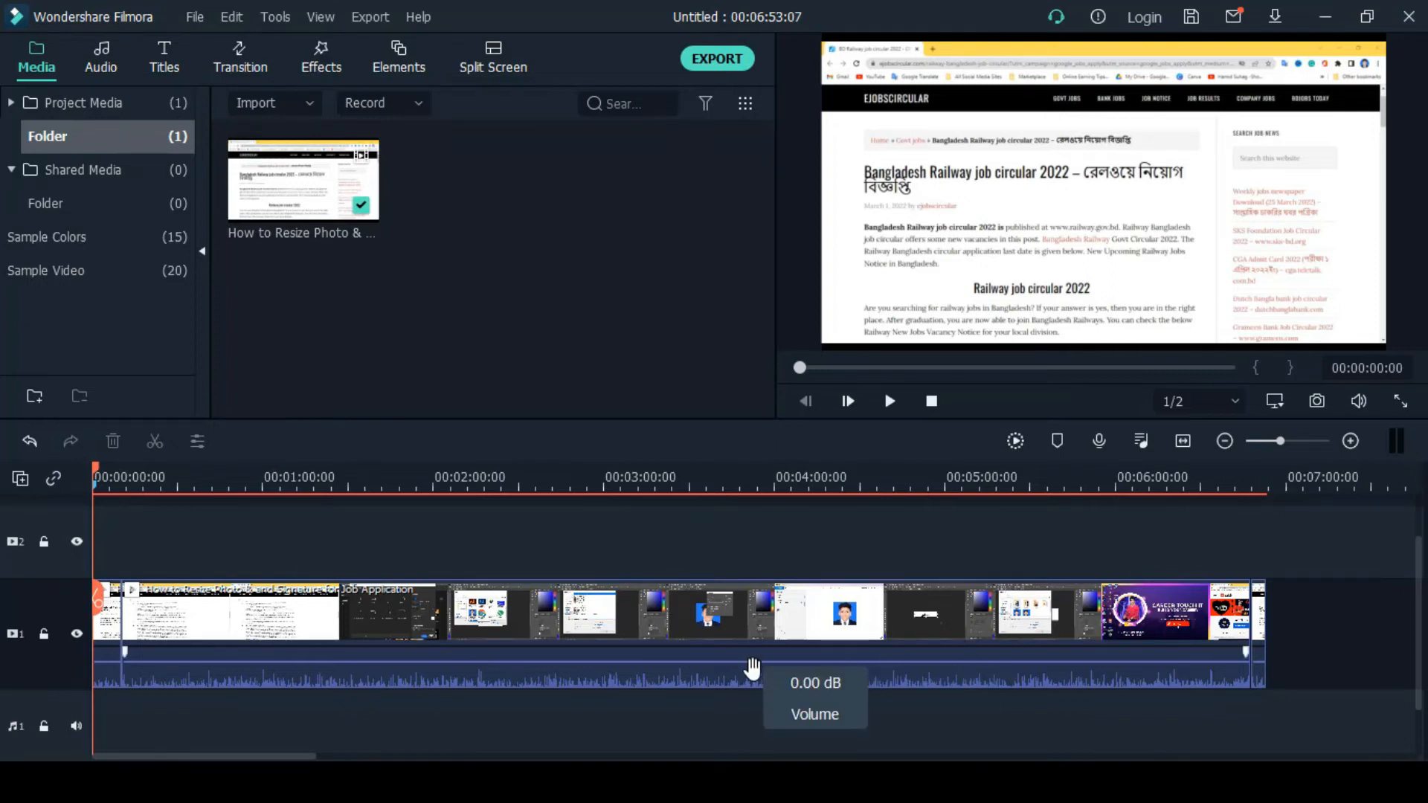
drag(748, 664, 748, 658)
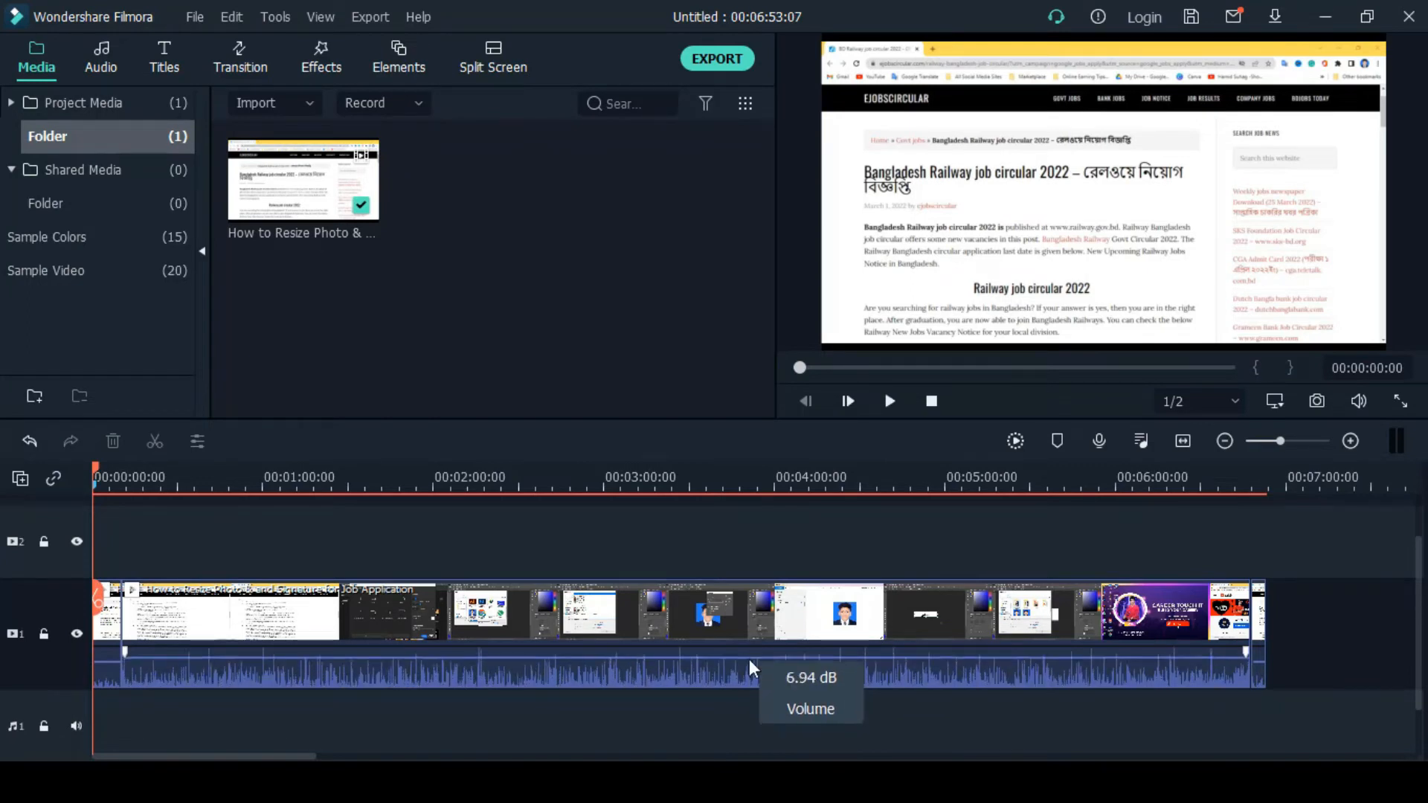
click(1396, 441)
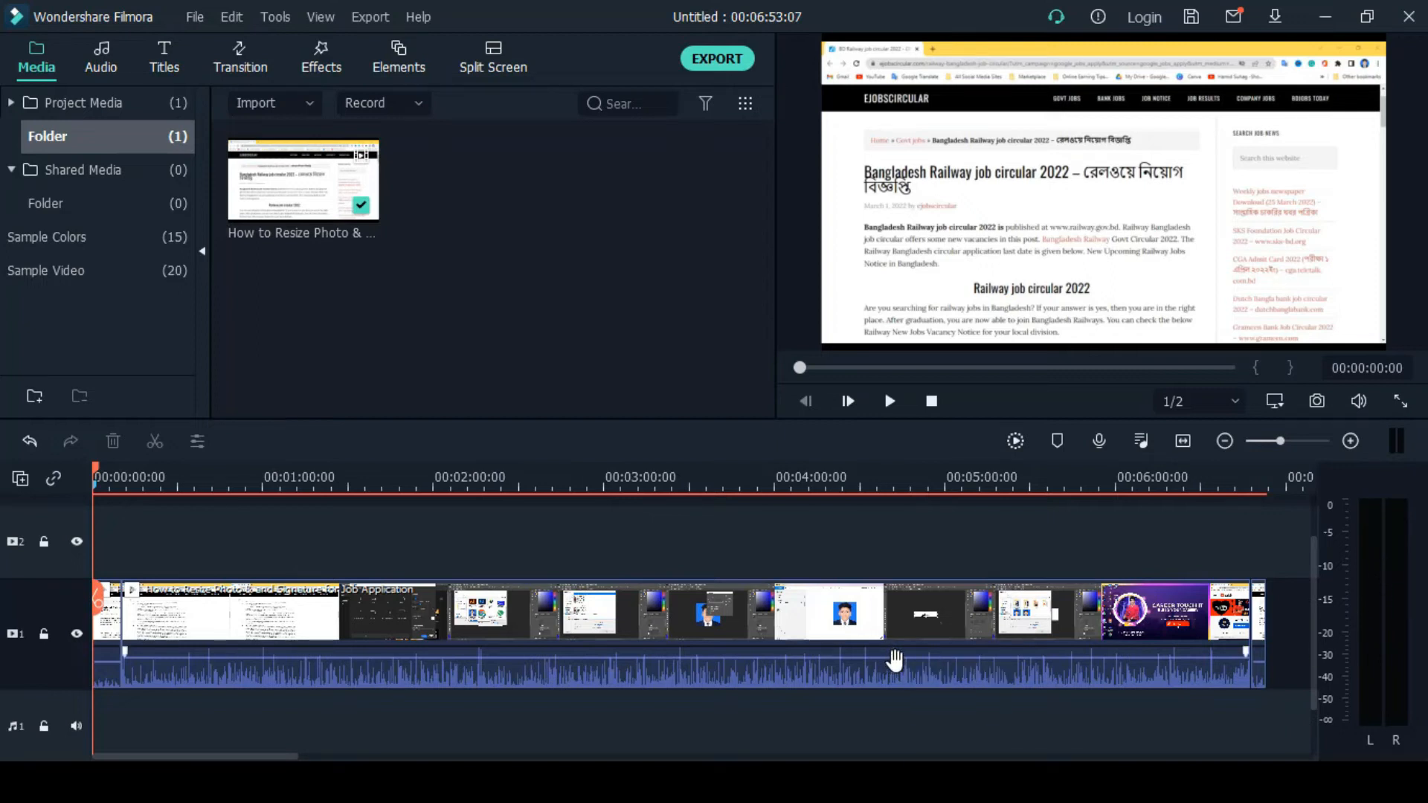
mouse_move(896, 658)
mouse_down()
mouse_move(897, 679)
mouse_move(902, 659)
mouse_up()
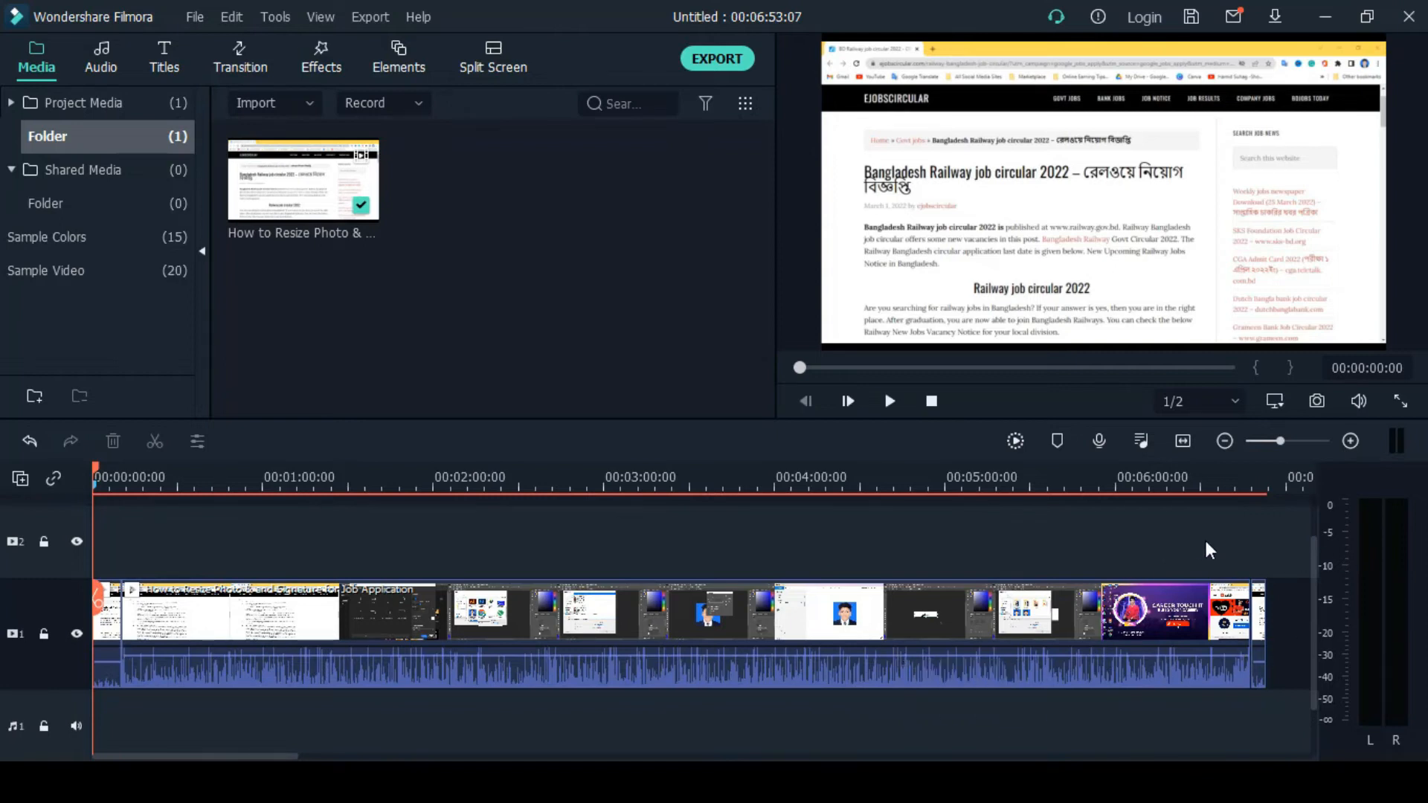
Step: Examine the timeline at closer and wider zoom levels, ending with the whole project fitted to the timeline
click(1349, 442)
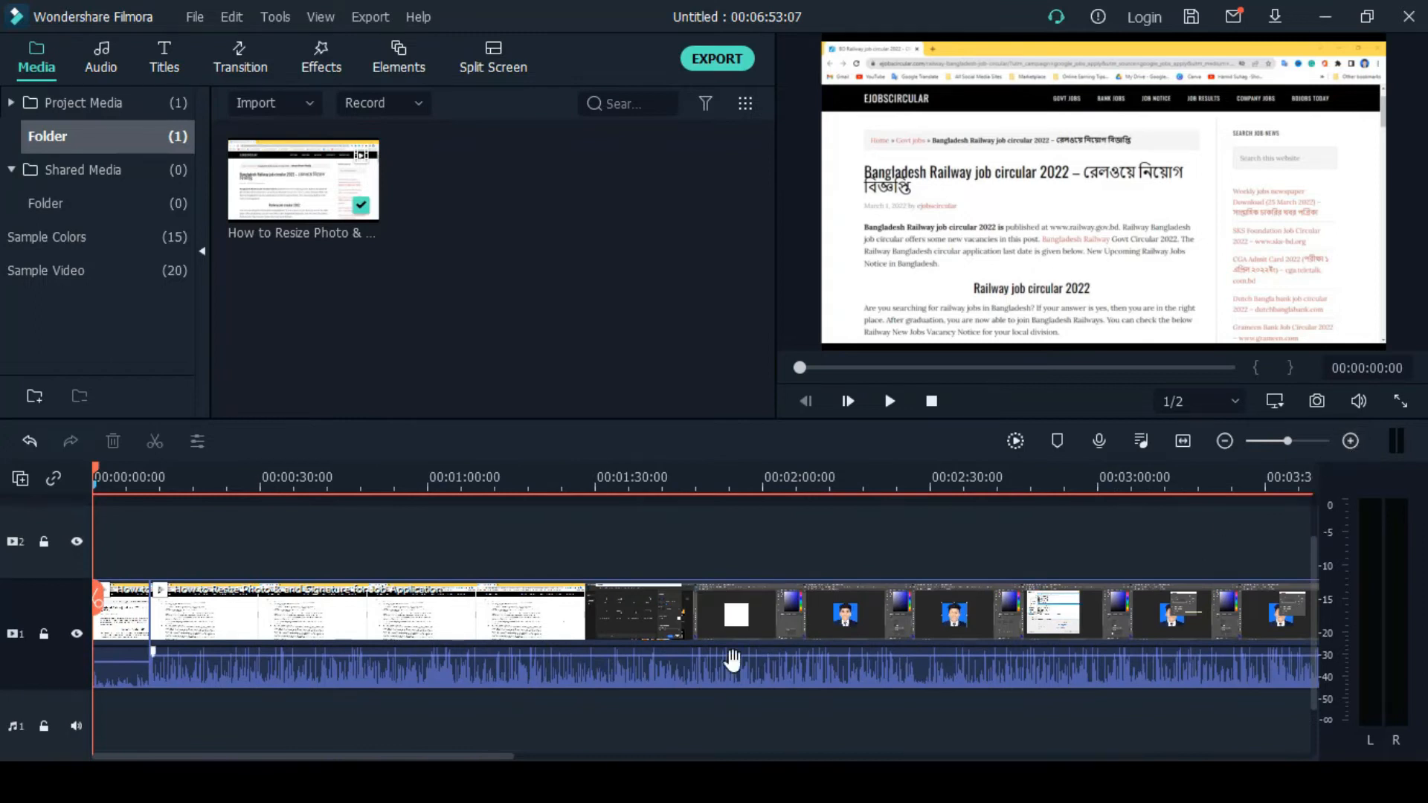
click(1350, 440)
click(1229, 443)
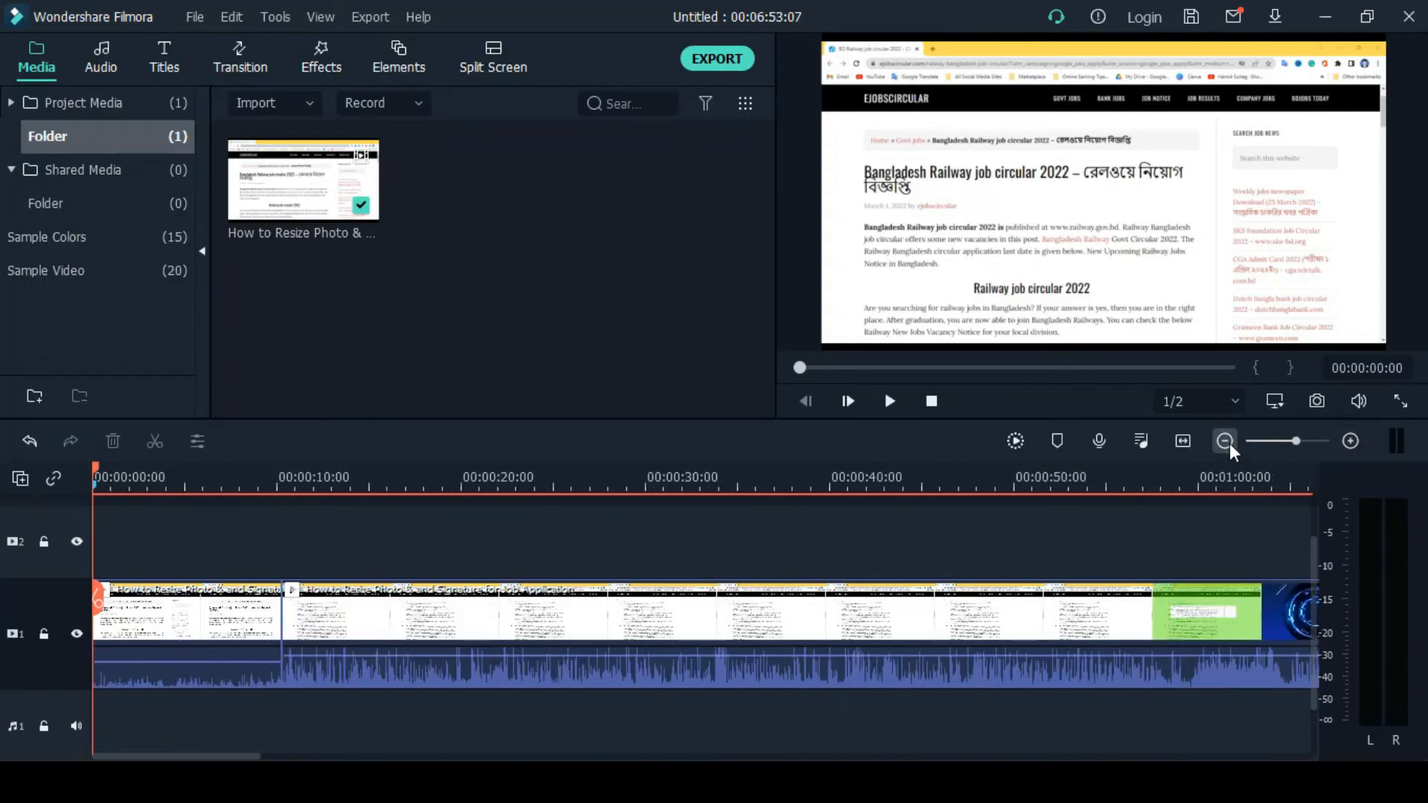
click(1229, 443)
click(1229, 443)
click(1229, 443)
click(1182, 441)
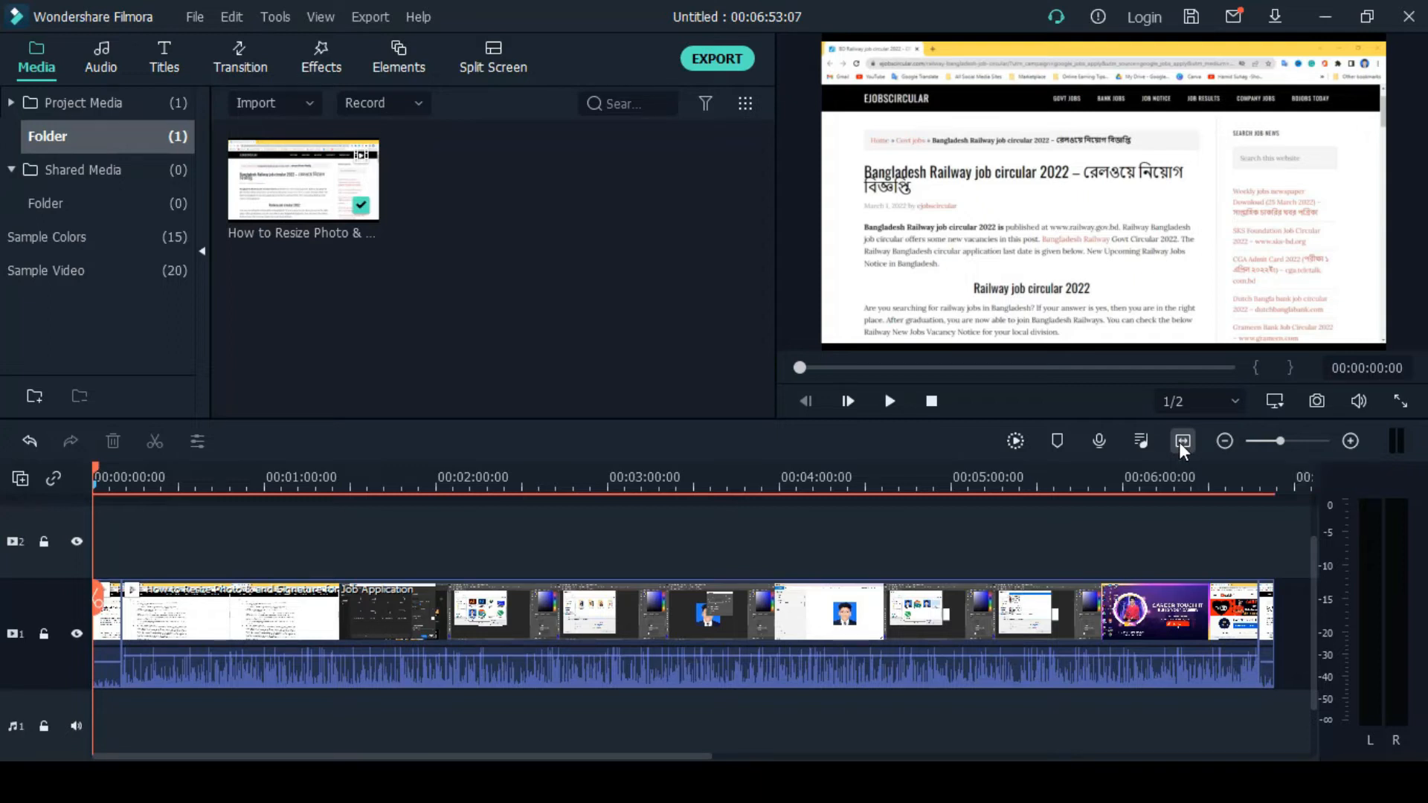
click(1180, 441)
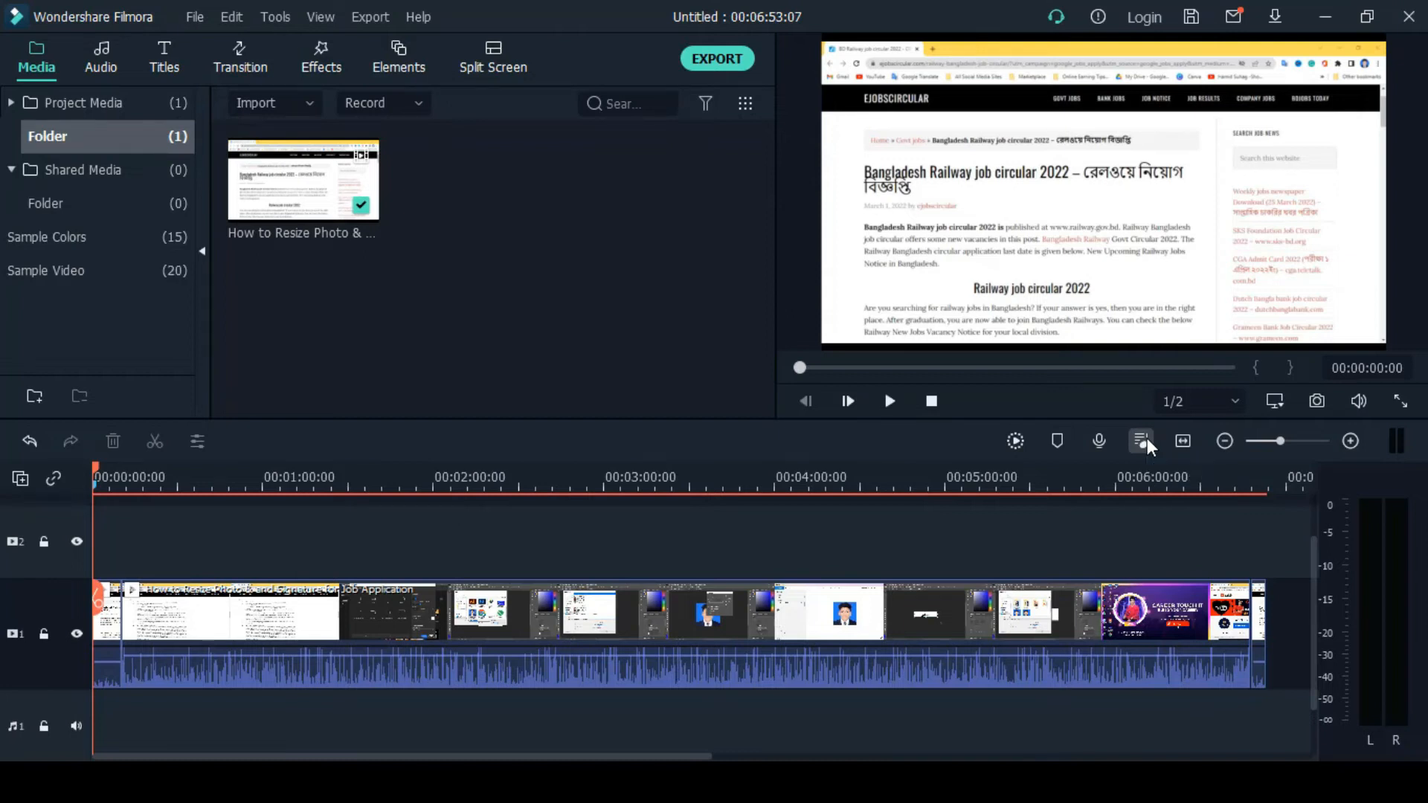
Step: Examine the track and master controls in the Audio Mixer and close it without changes
click(1145, 441)
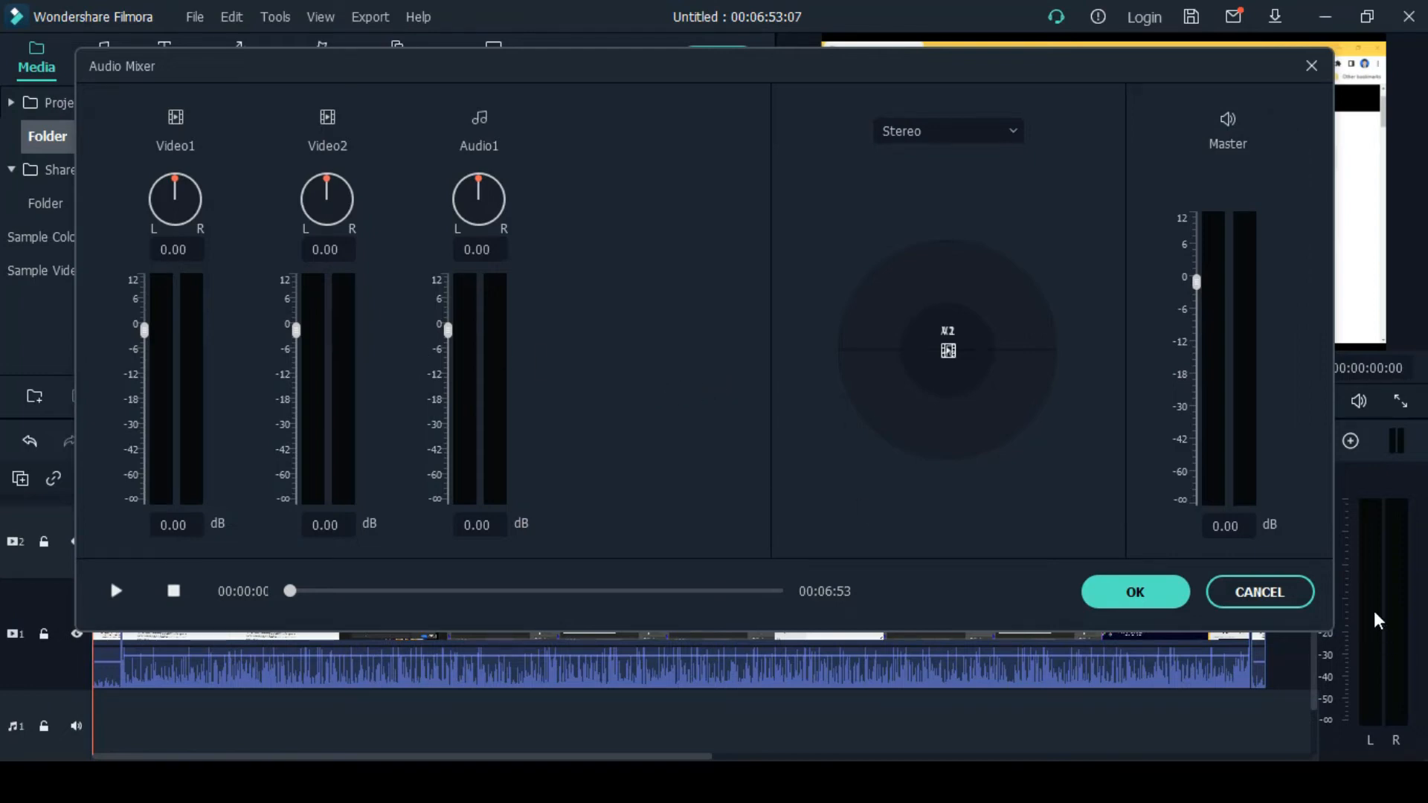
click(1251, 592)
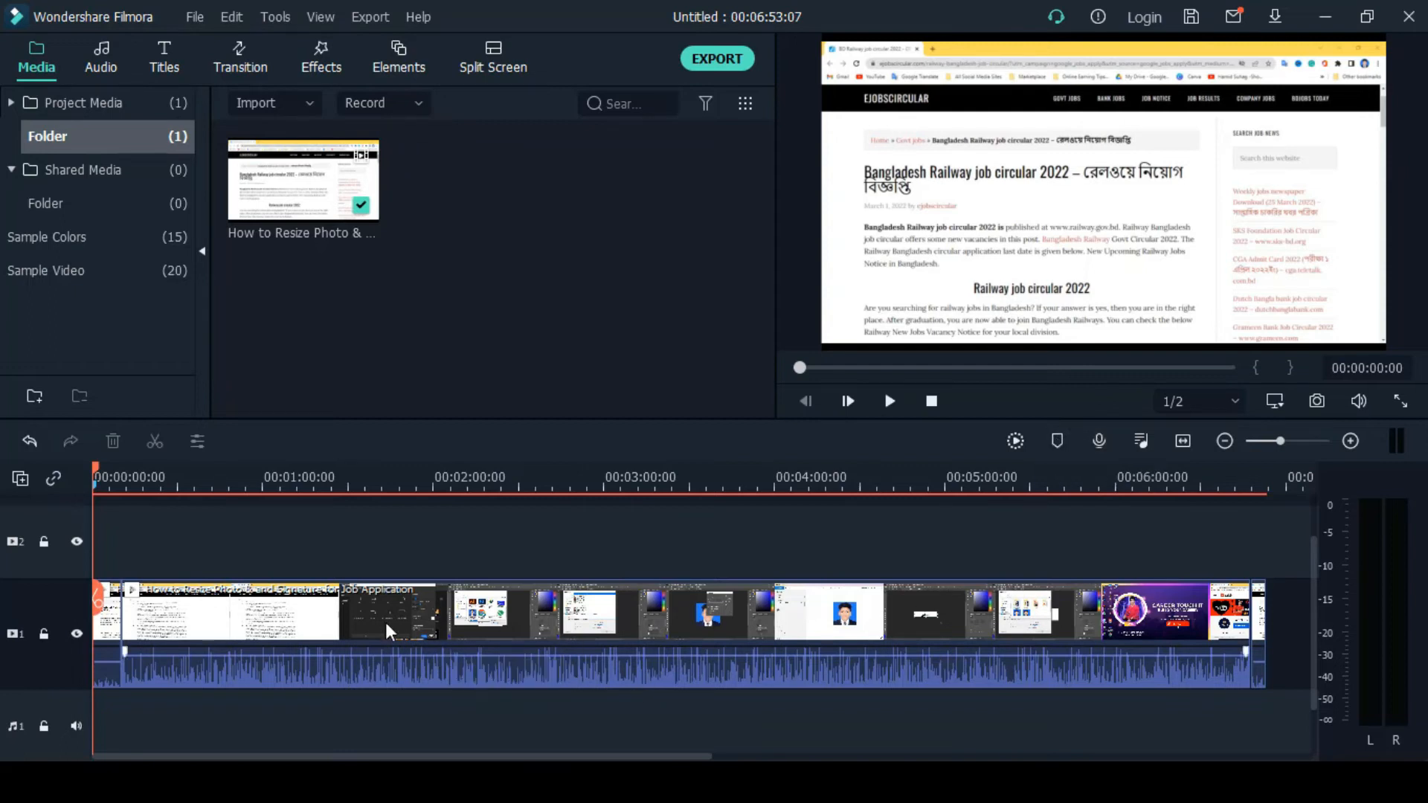
Step: Start rendering the timeline preview for smooth playback and cancel it partway
click(1016, 441)
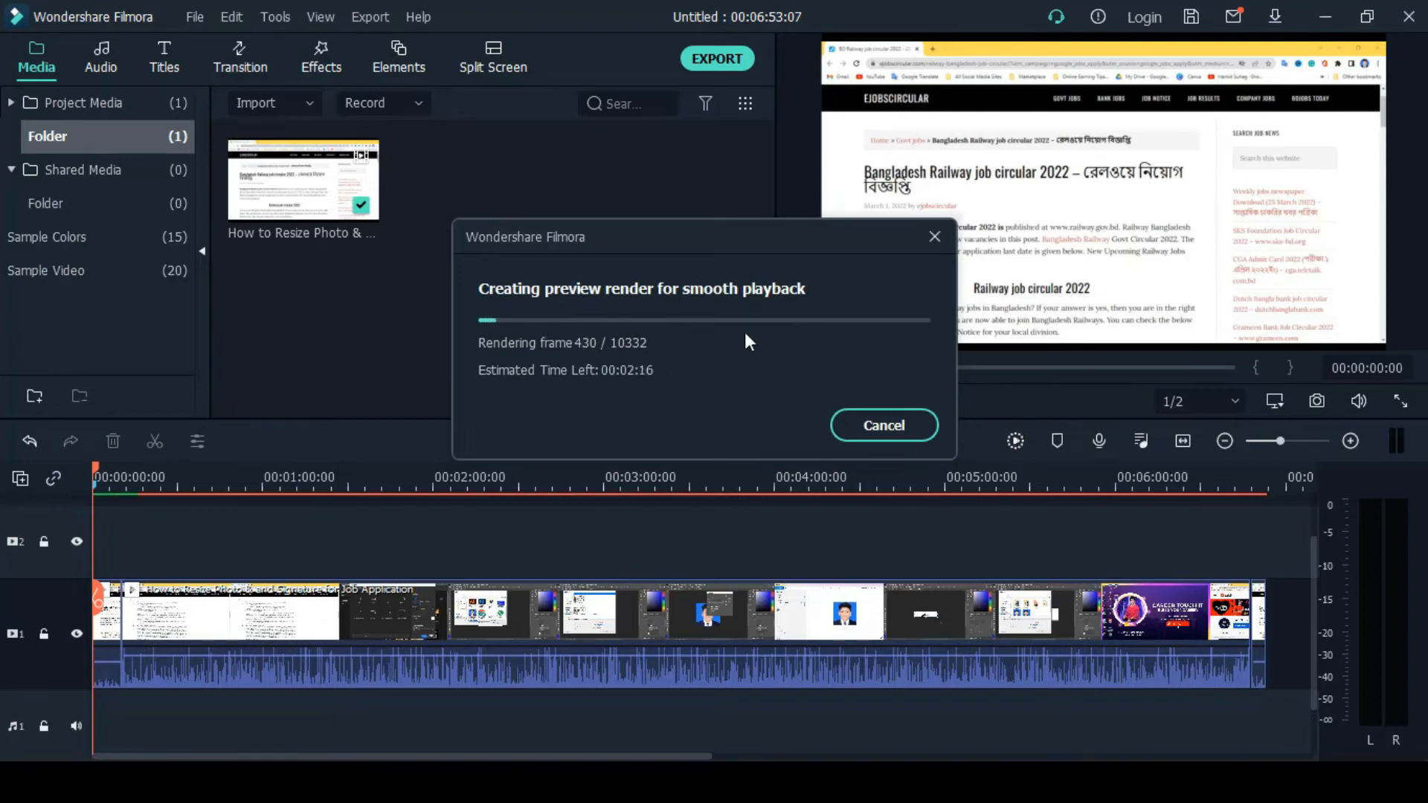
click(880, 427)
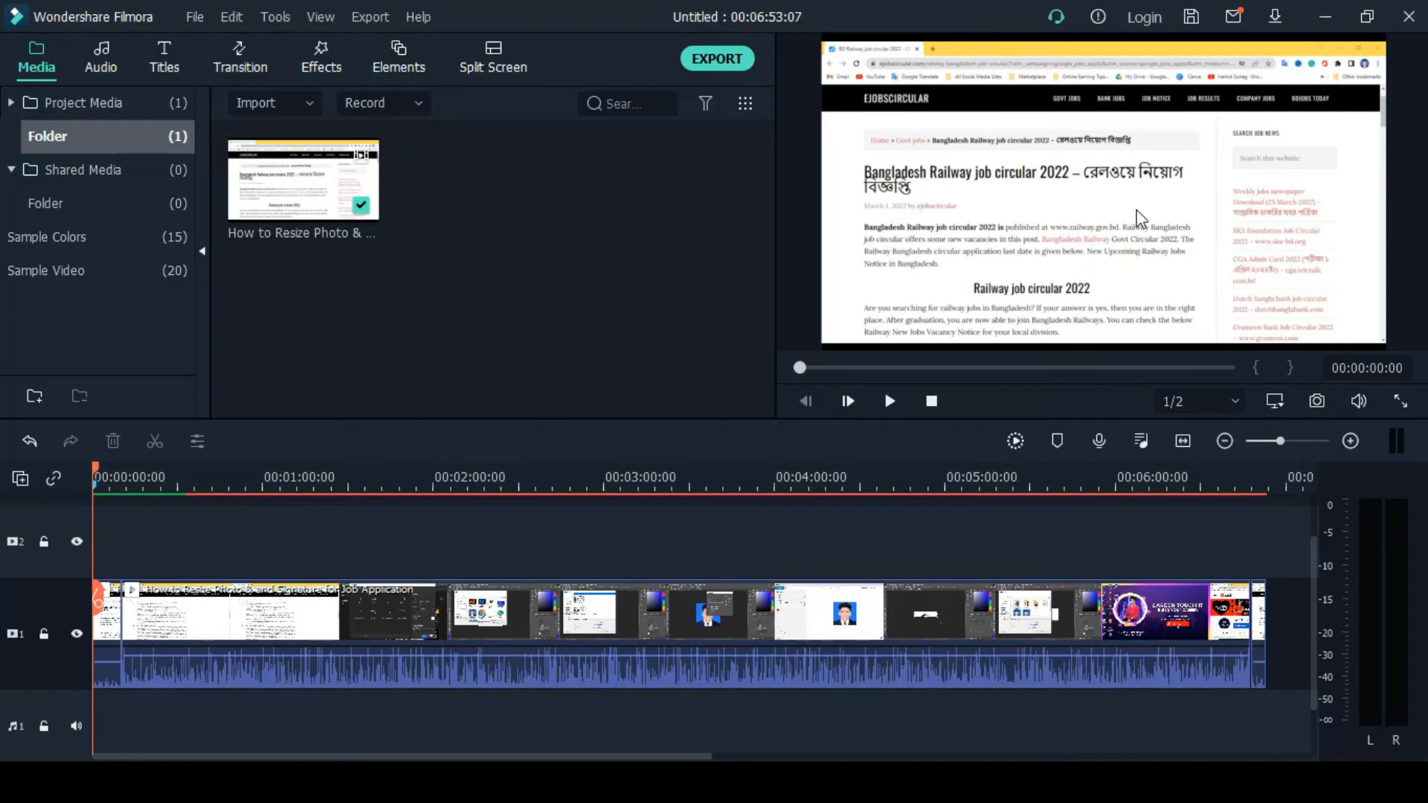
Step: Try cropping the first clip to an area of about 908 x 485 around the article text, keeping the original ratio
click(1136, 236)
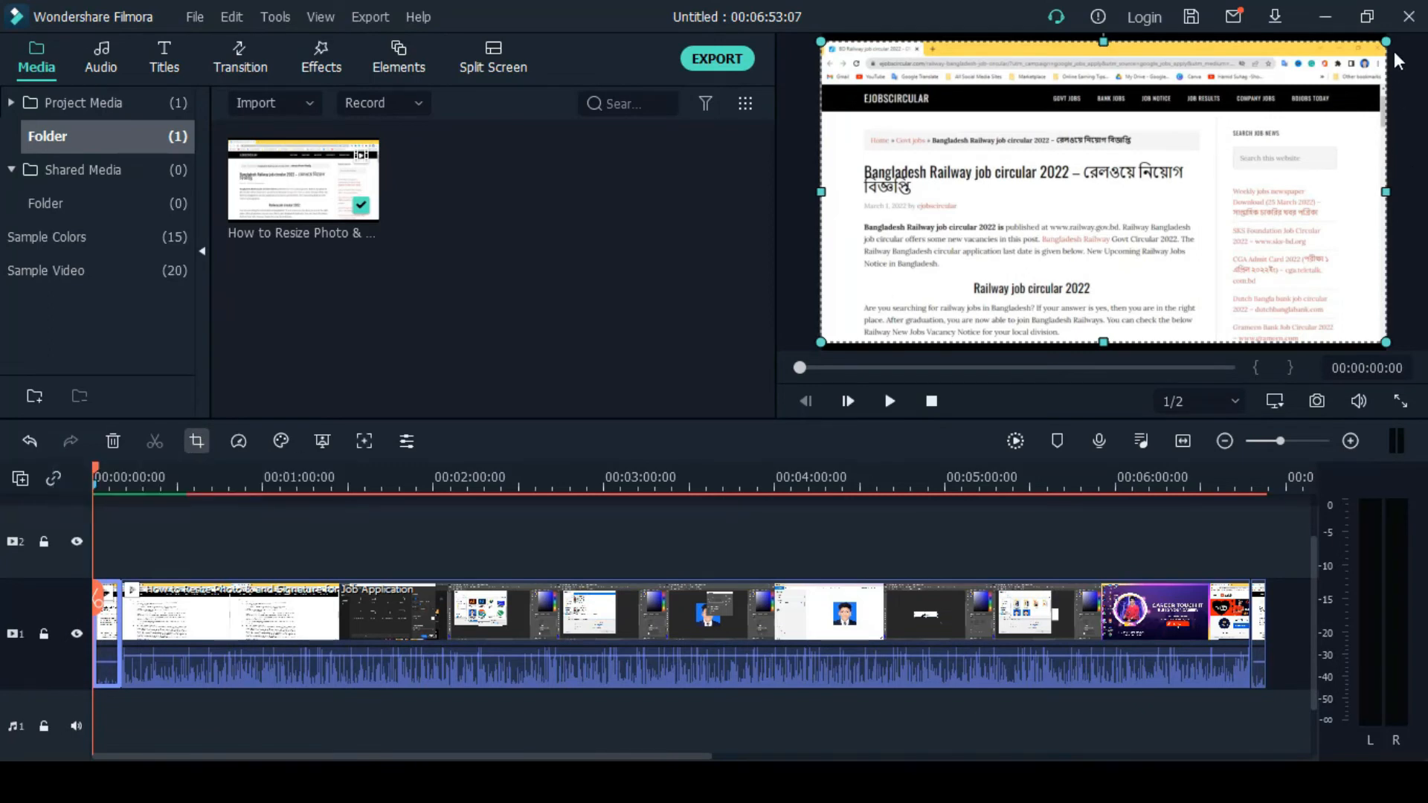
click(198, 440)
drag(1105, 106, 864, 203)
drag(302, 382, 324, 382)
drag(654, 376, 659, 362)
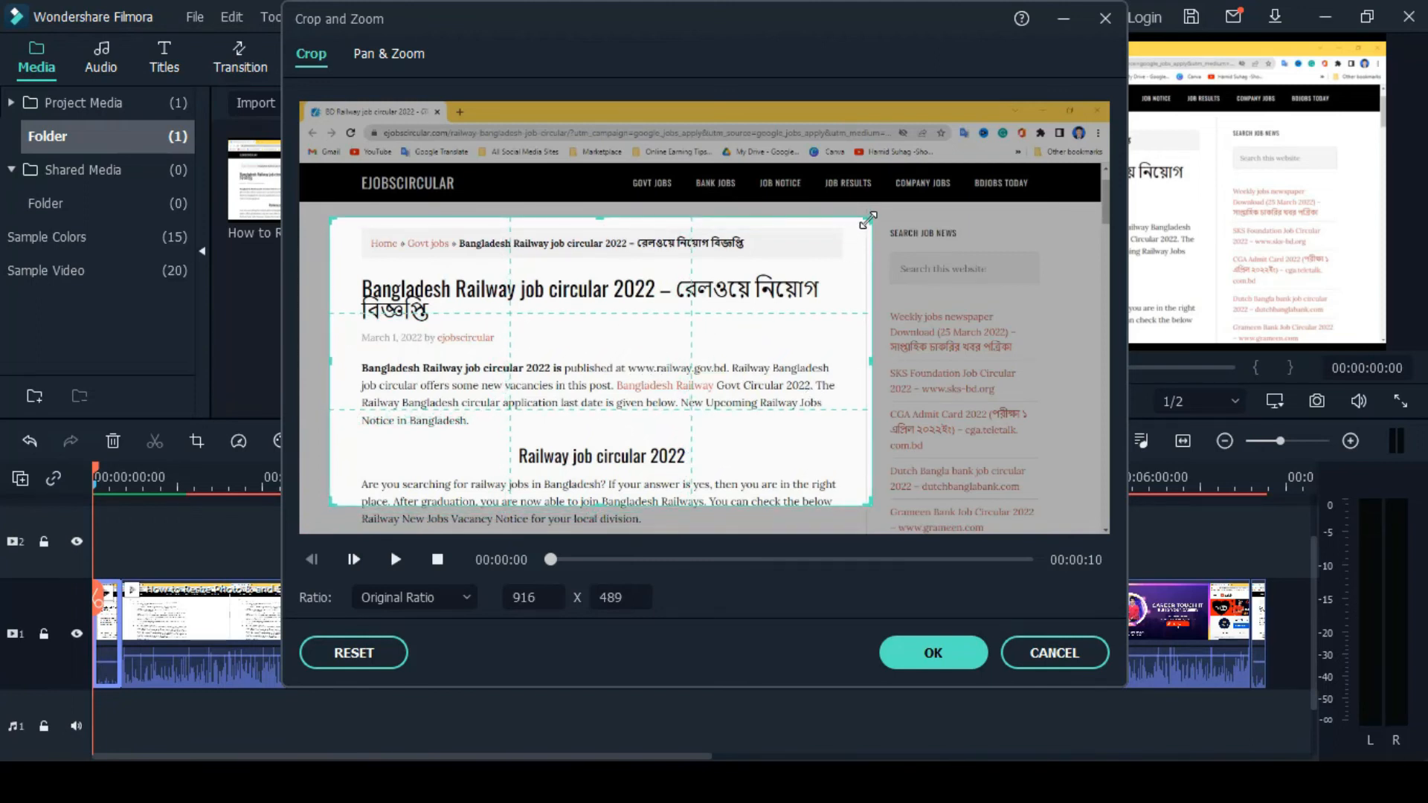
mouse_move(869, 219)
mouse_down()
mouse_move(957, 201)
mouse_move(864, 244)
mouse_up()
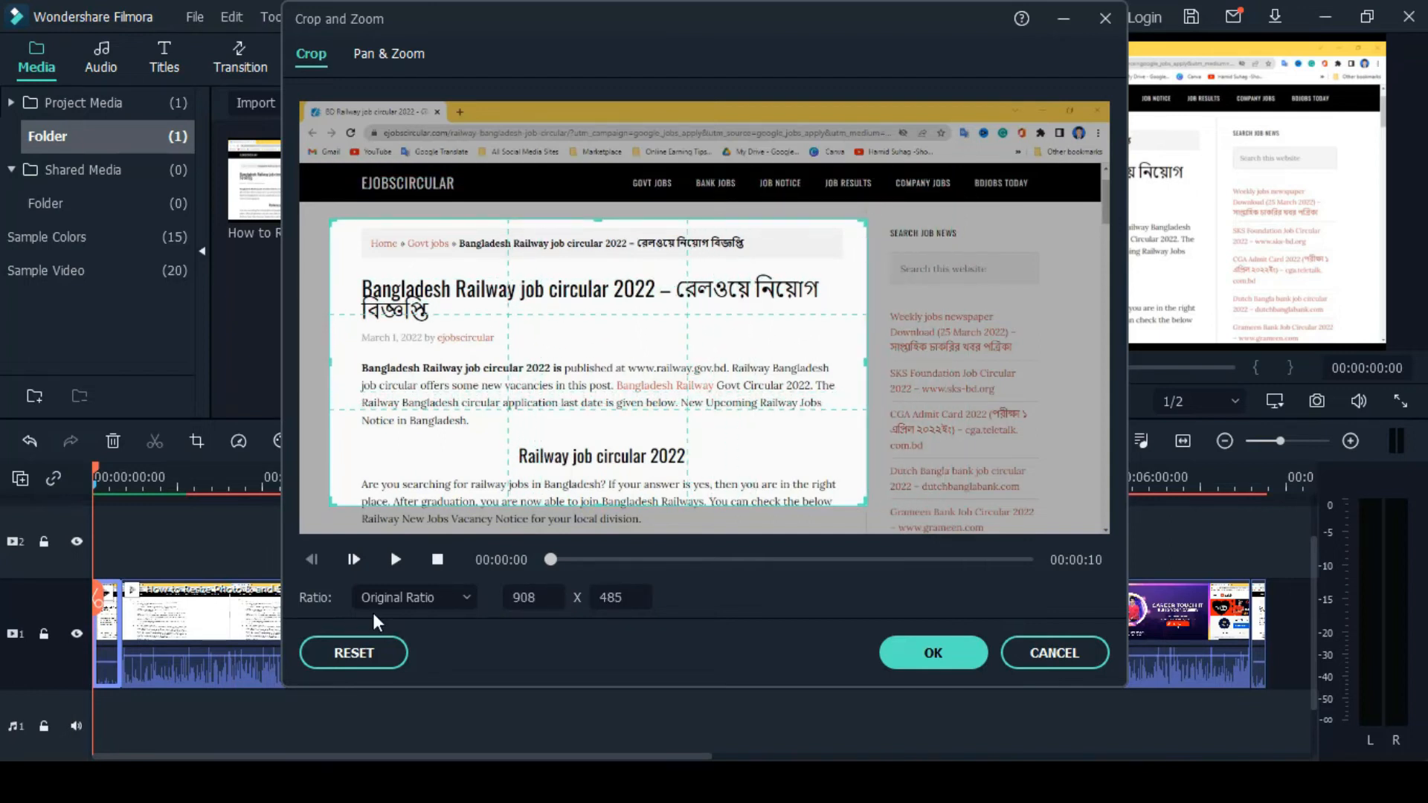
Step: Try the 16:9 and Custom crop ratios on the first clip, and discard the crop
click(466, 599)
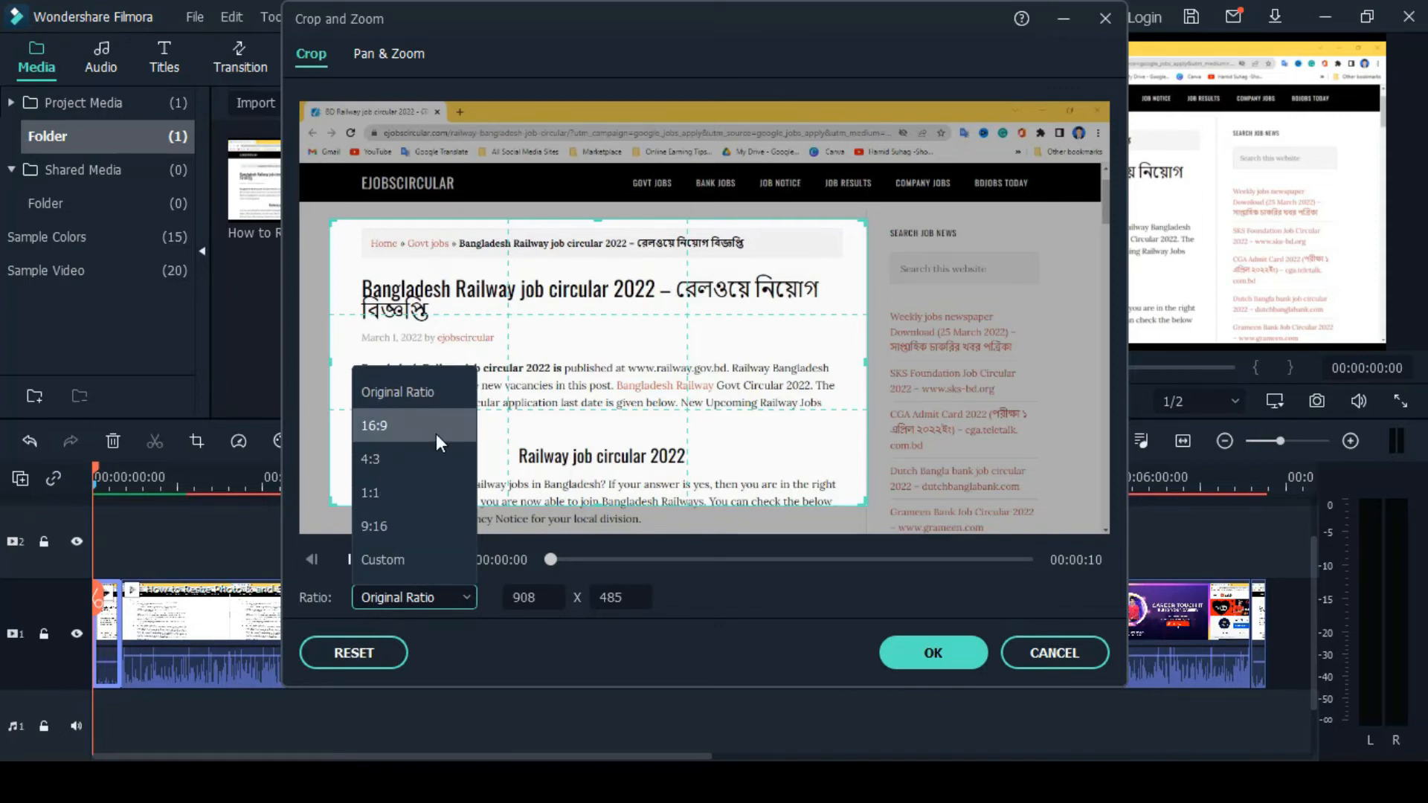
click(435, 433)
click(461, 597)
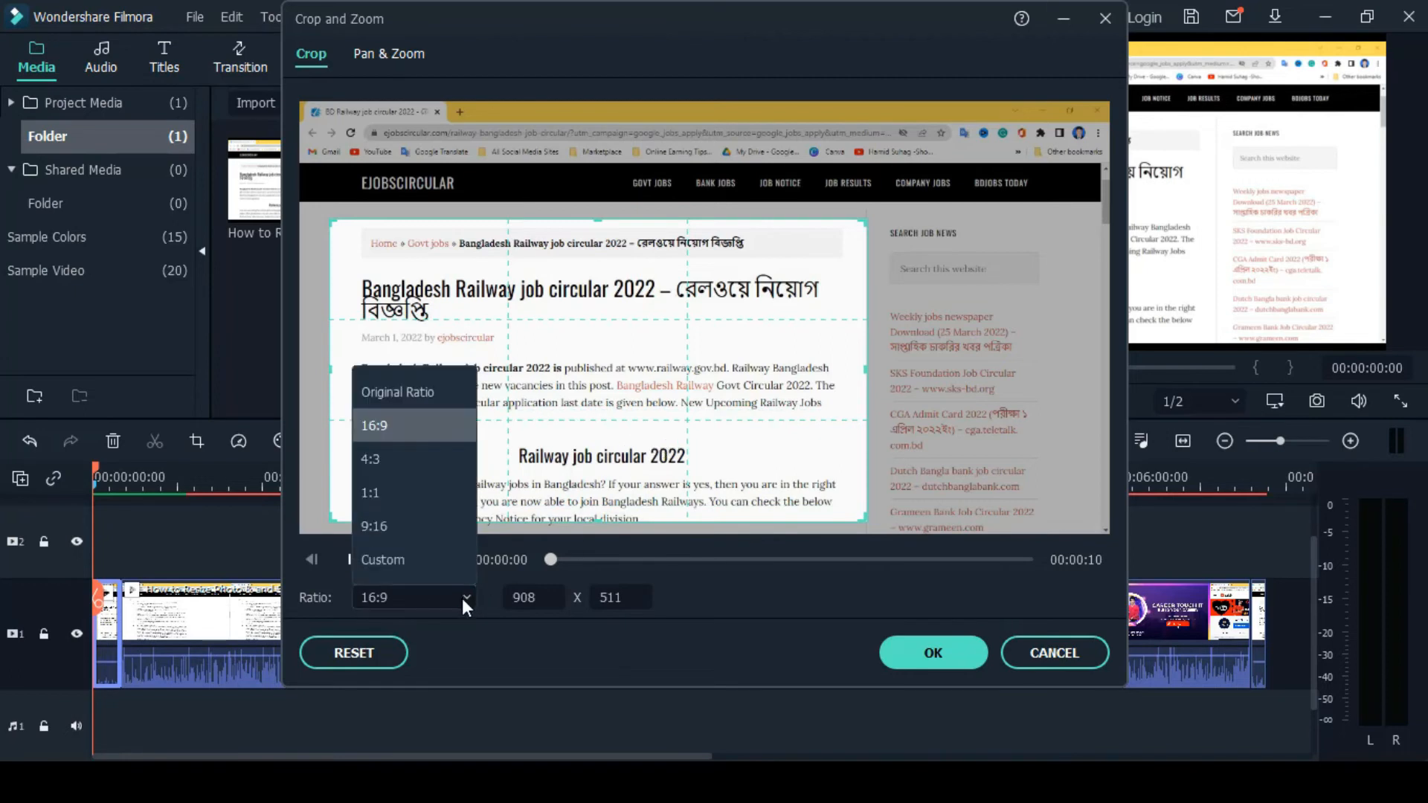
click(436, 564)
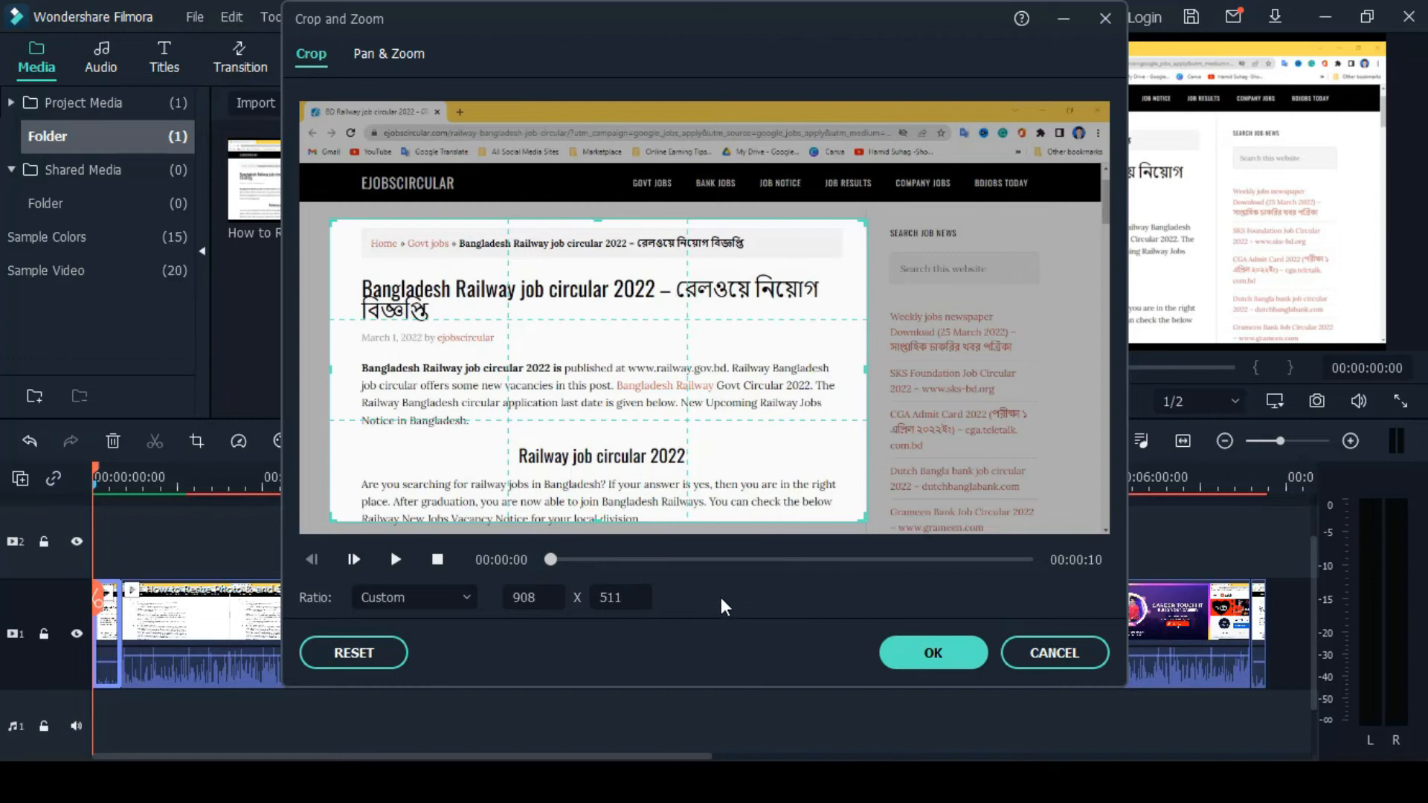
double_click(543, 601)
click(1105, 18)
click(1051, 644)
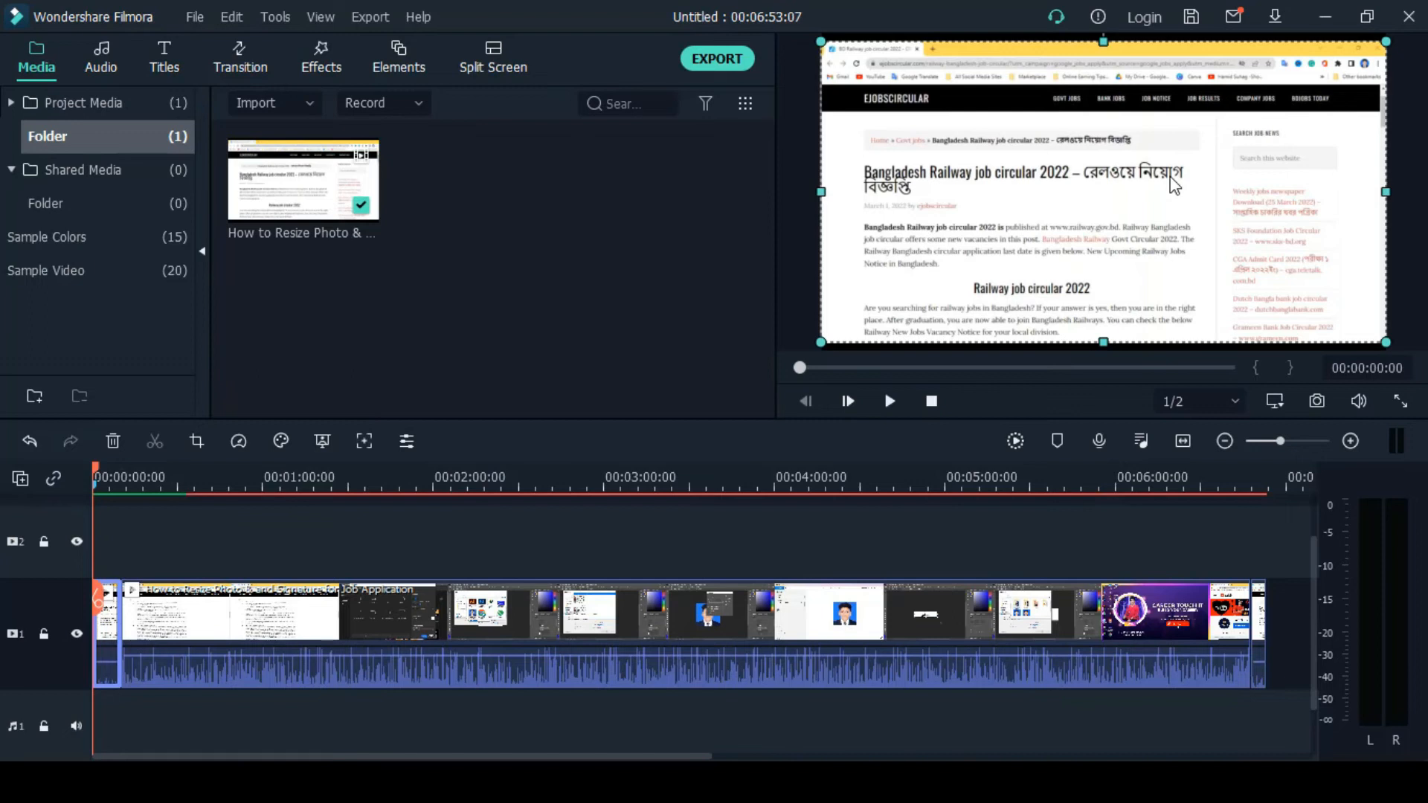
Step: Open the dialog for saving the project file and cancel it without saving
click(1193, 17)
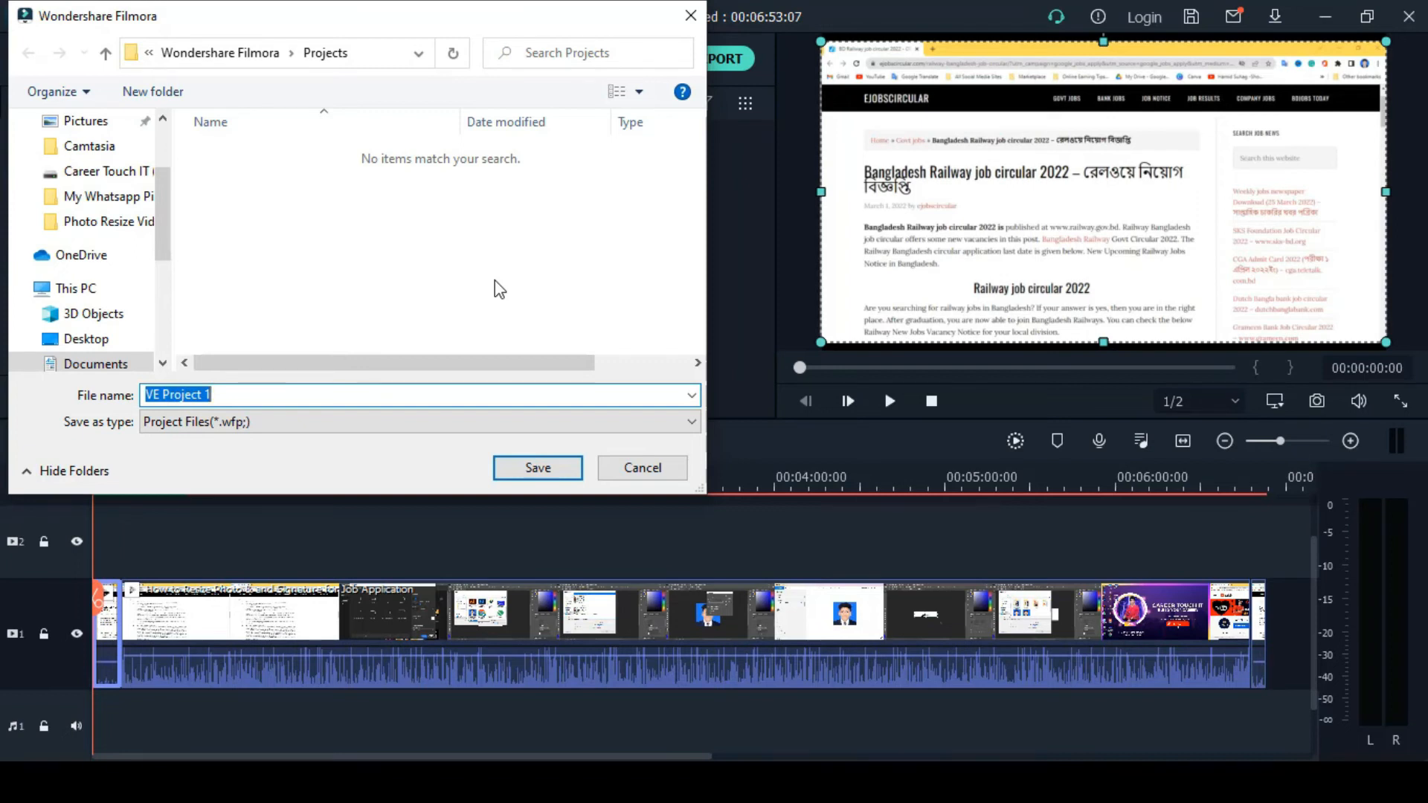
click(623, 470)
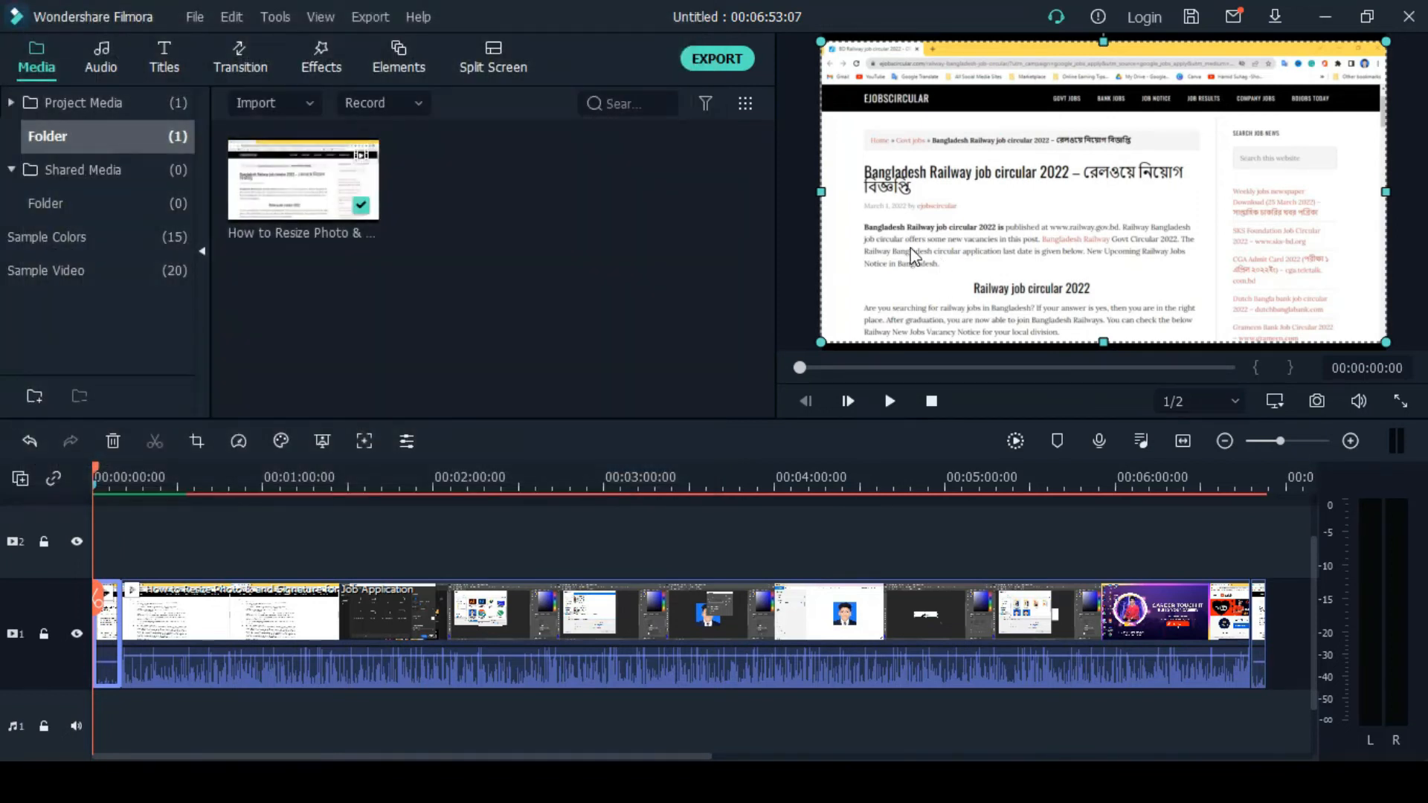
Step: Open the export settings for a local MP4 file named My Video and set its save location to the Downloads folder
click(714, 67)
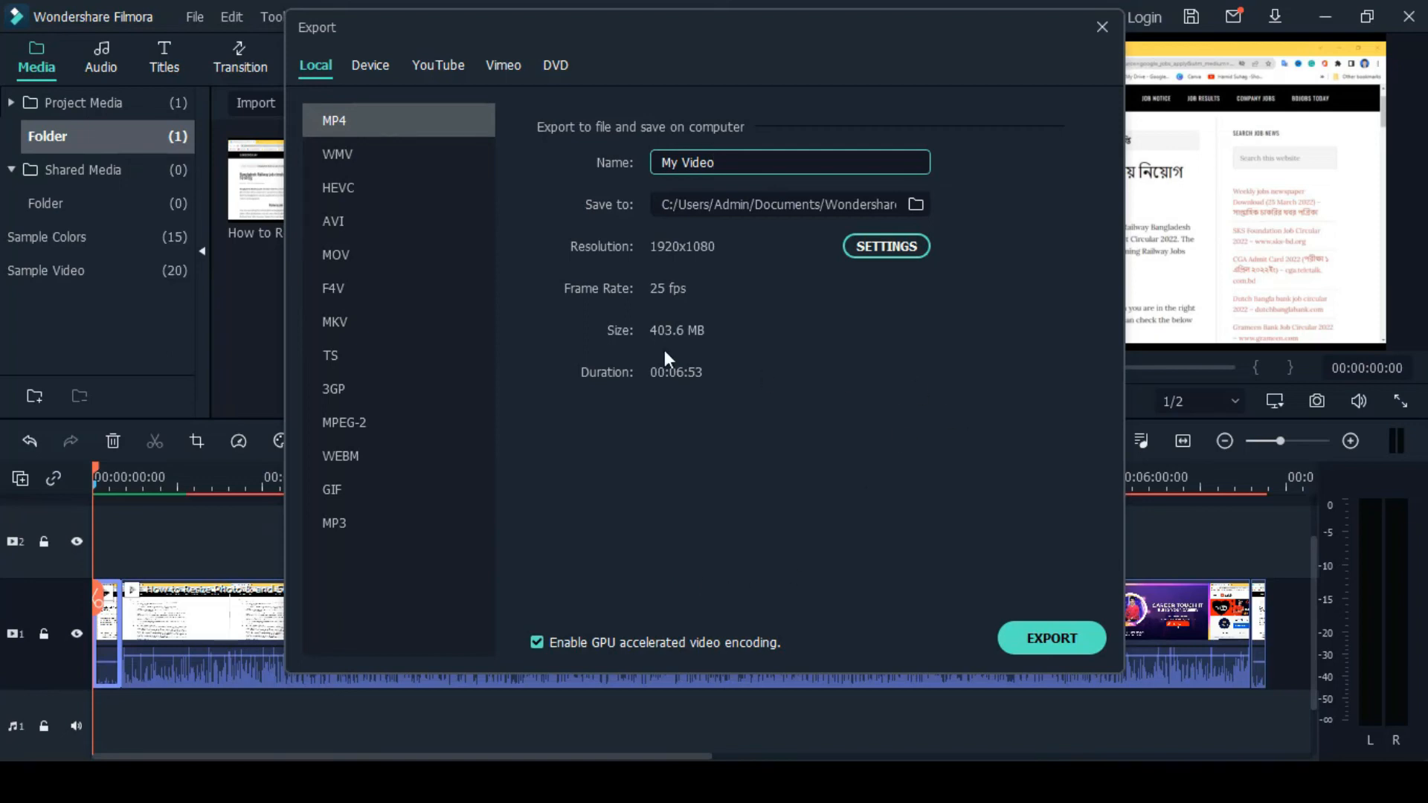
drag(718, 163, 656, 171)
click(914, 204)
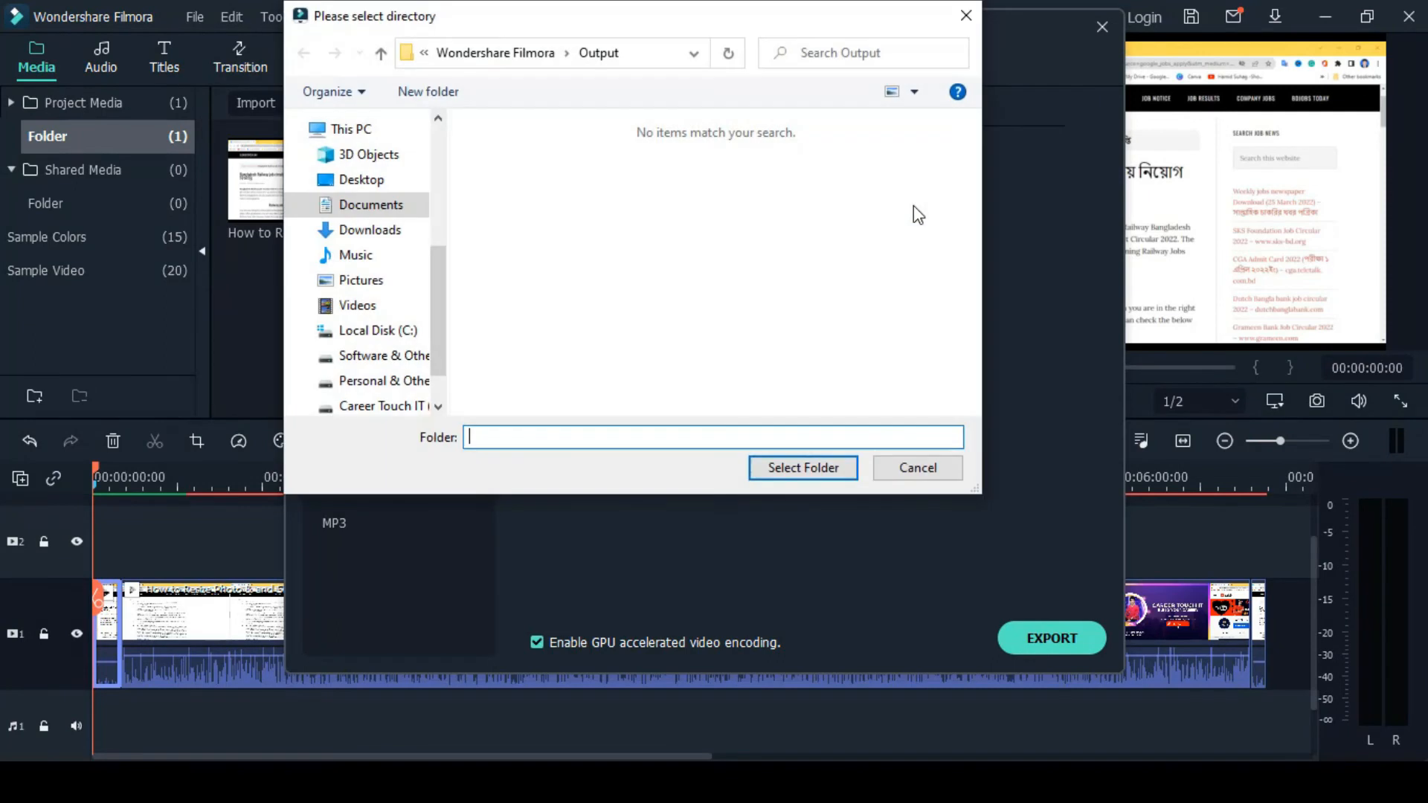
click(411, 230)
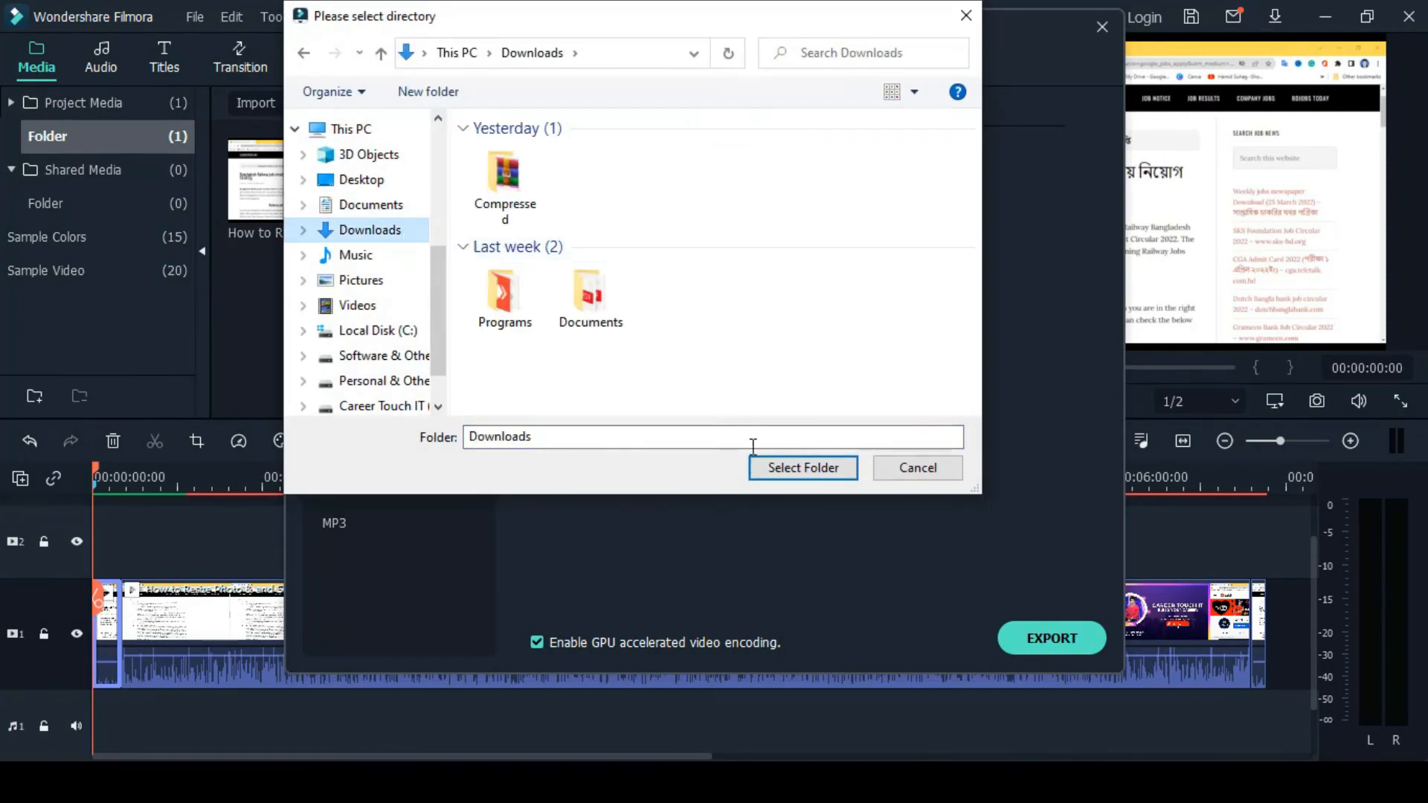
click(792, 476)
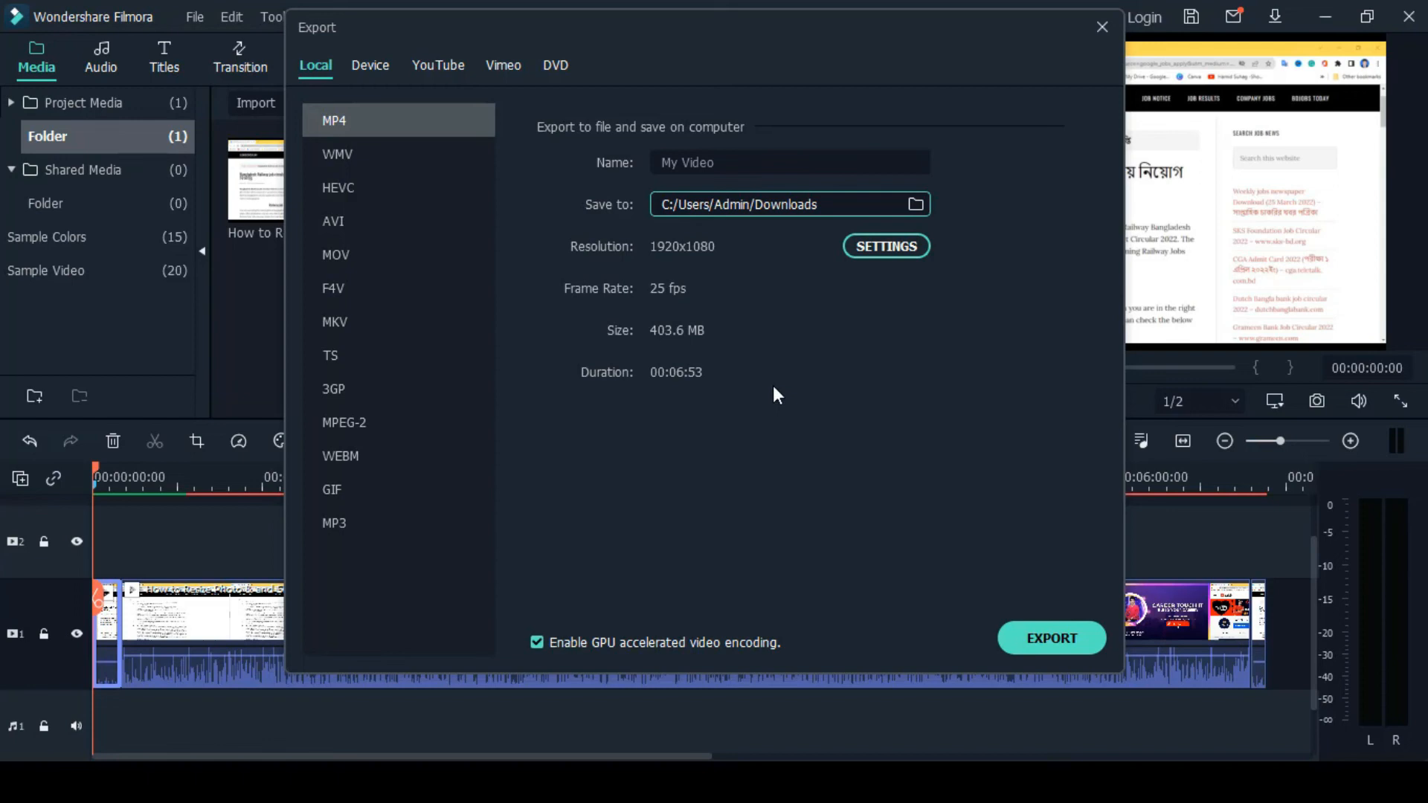
Step: Review the available export resolutions and accept the settings with 1920x1080 kept
click(891, 253)
click(827, 270)
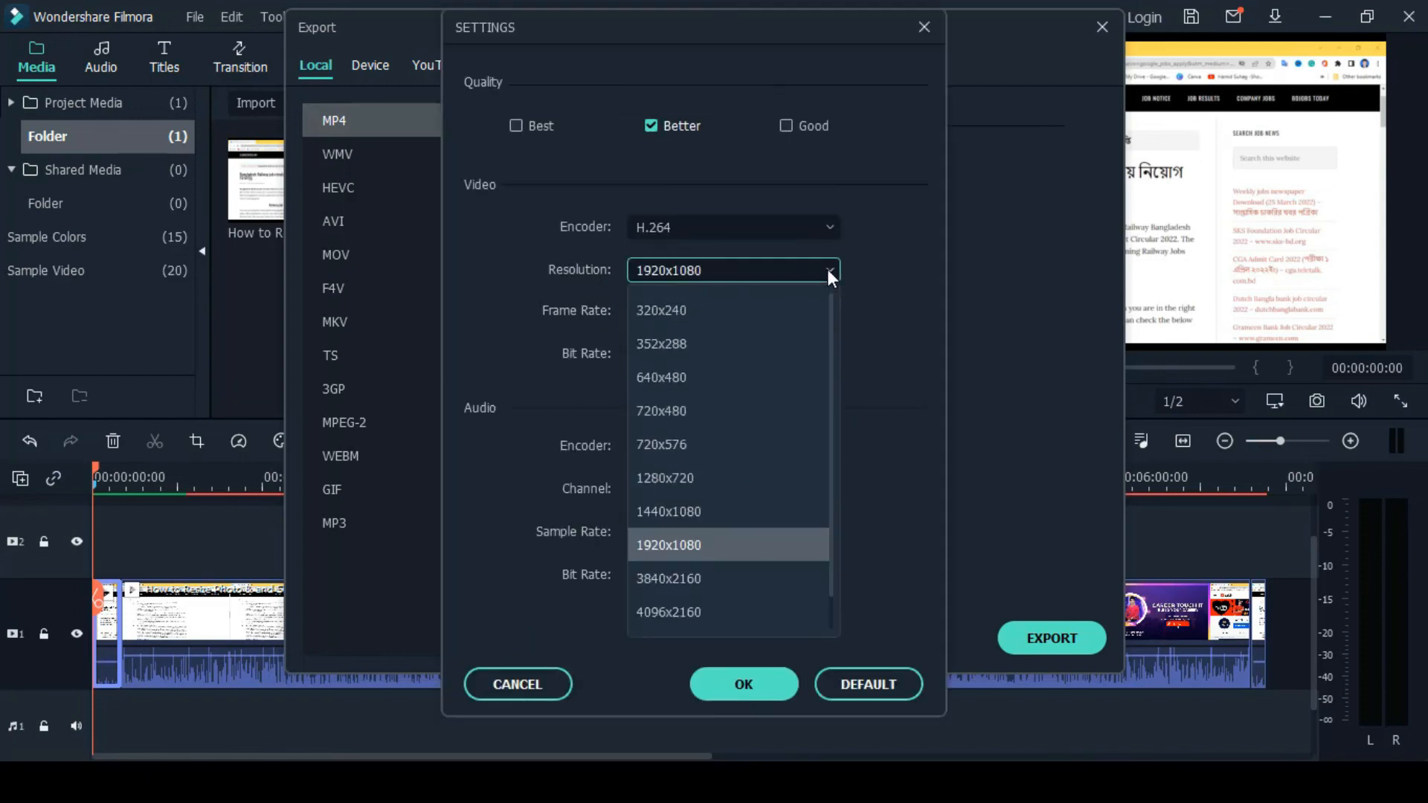
click(872, 321)
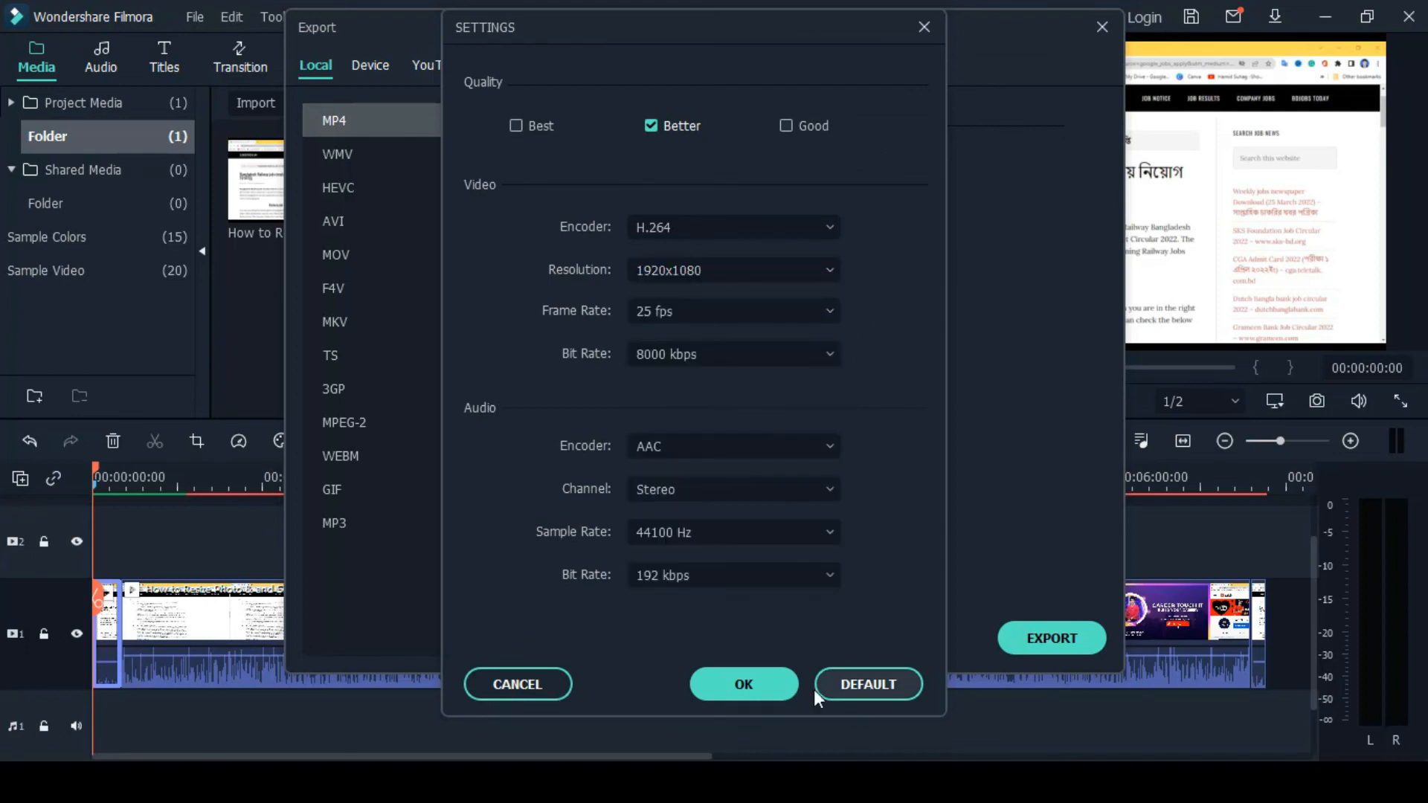
click(783, 689)
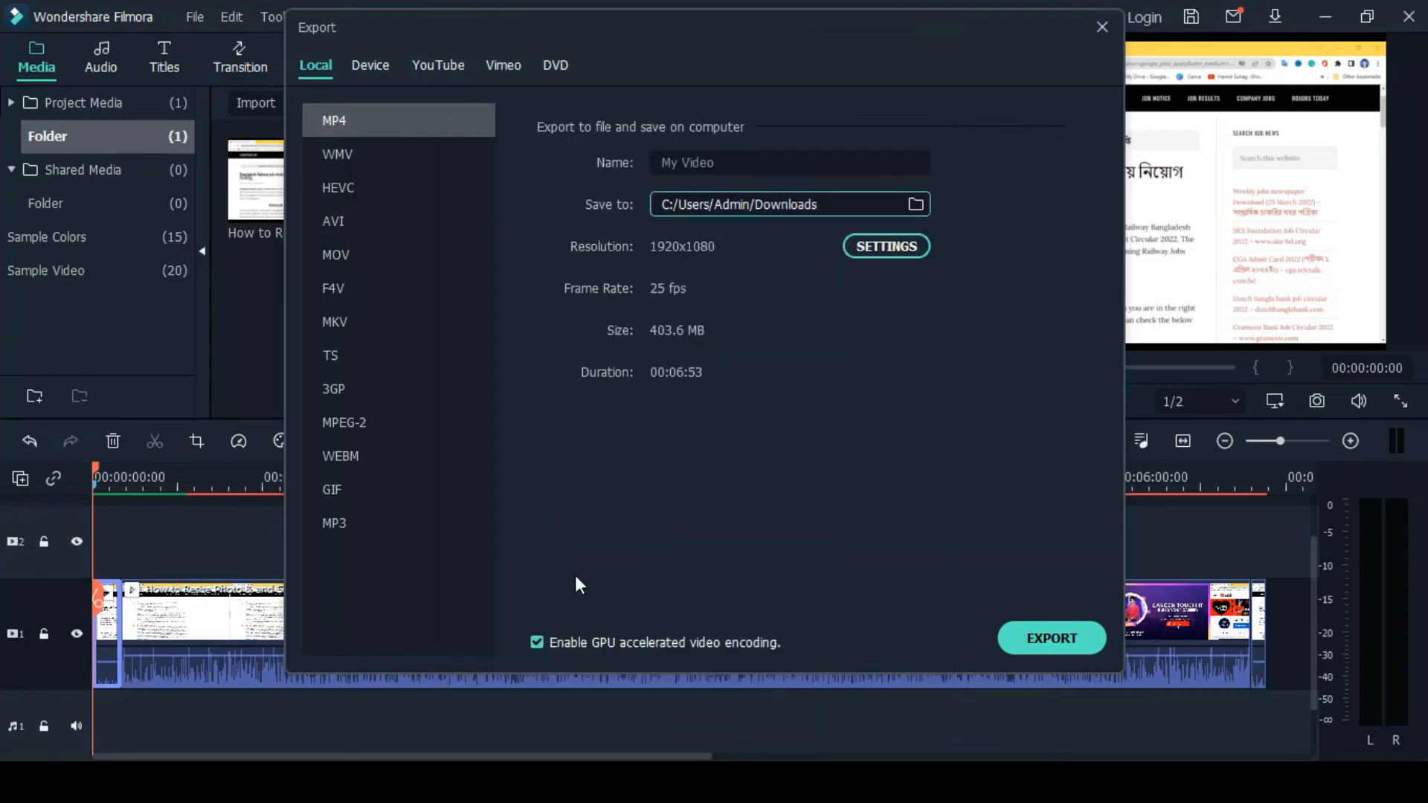
Step: Start exporting My Video as MP4 and abort the export partway
click(1063, 642)
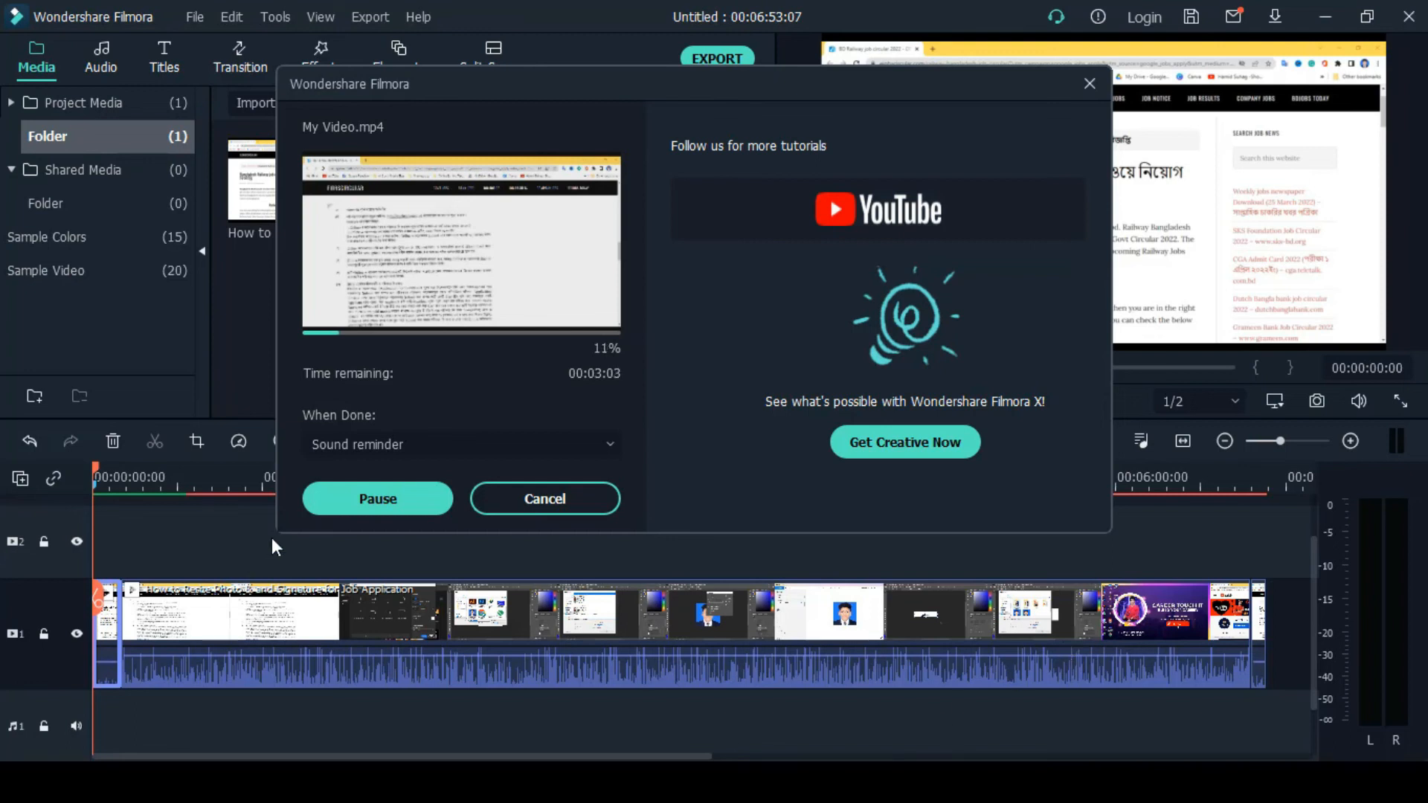
click(363, 500)
click(536, 497)
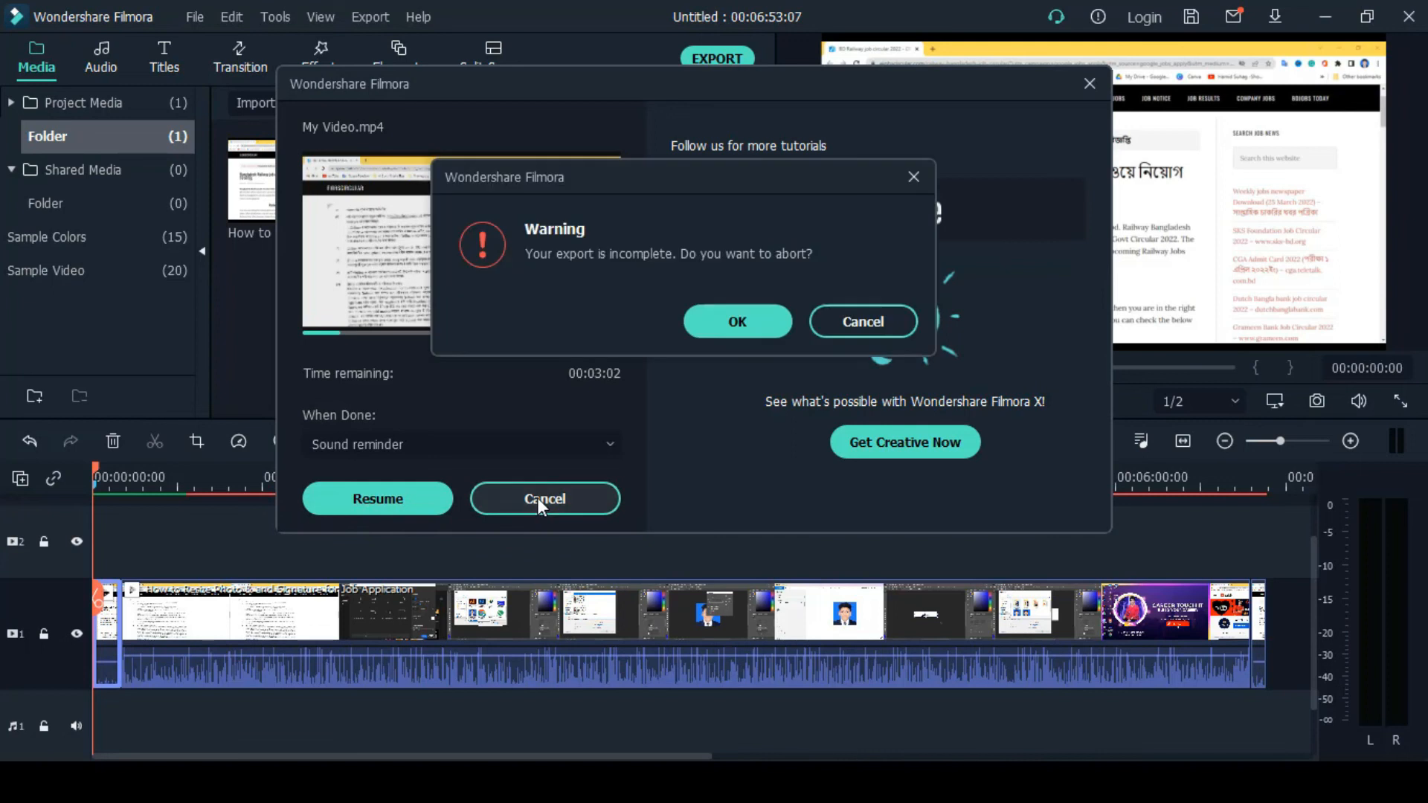
click(717, 331)
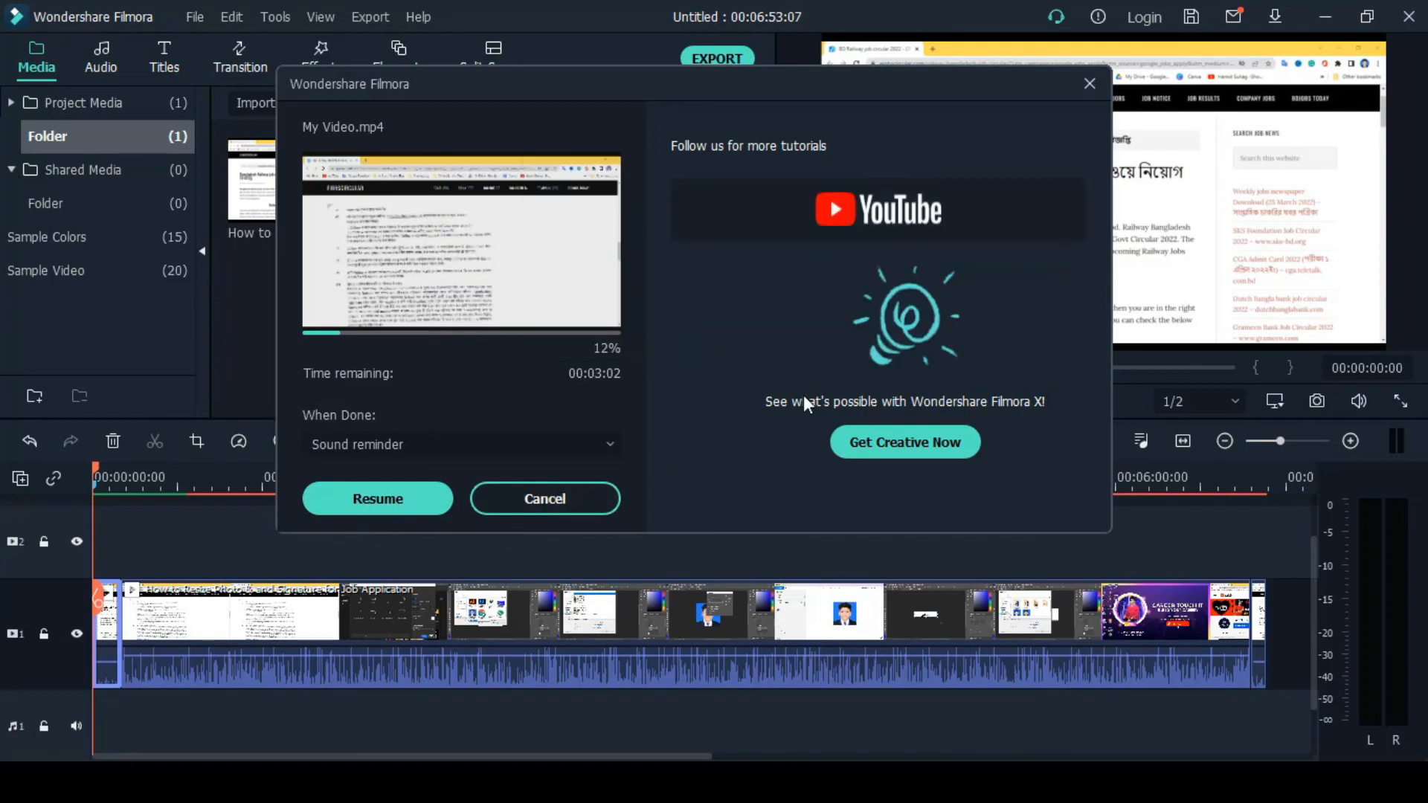